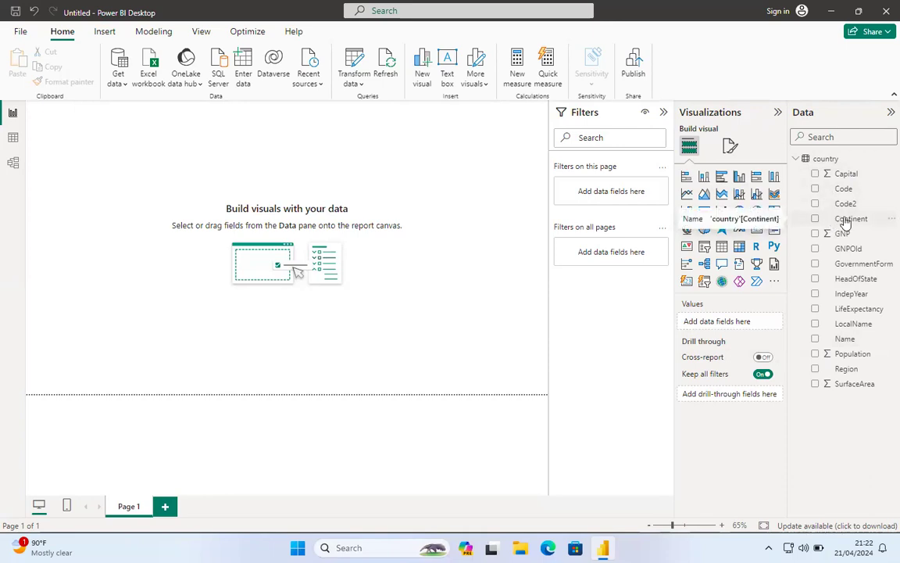
# Create a hierarchy from the Continent field of the country table and expand it to show its levels.
pyautogui.rightClick(846, 222)
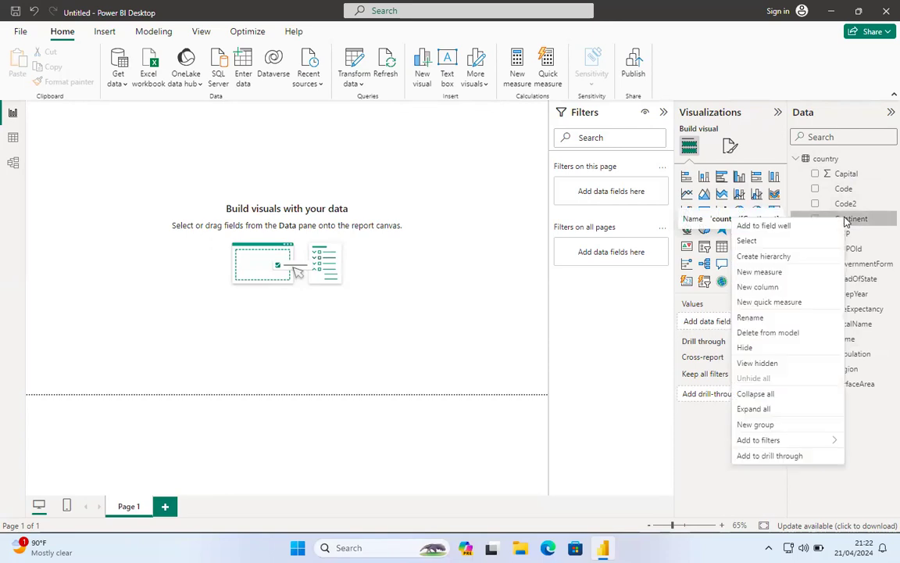
pyautogui.click(785, 258)
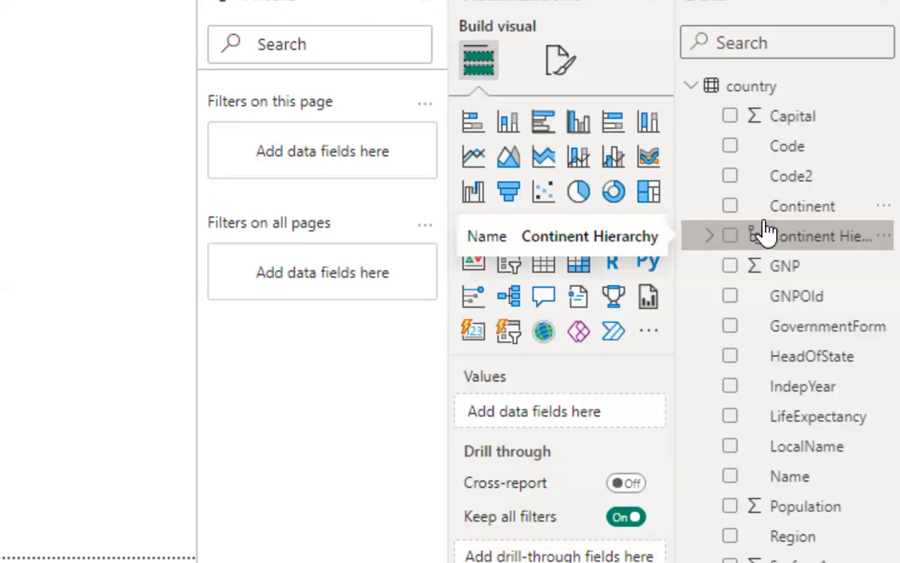
pyautogui.click(711, 237)
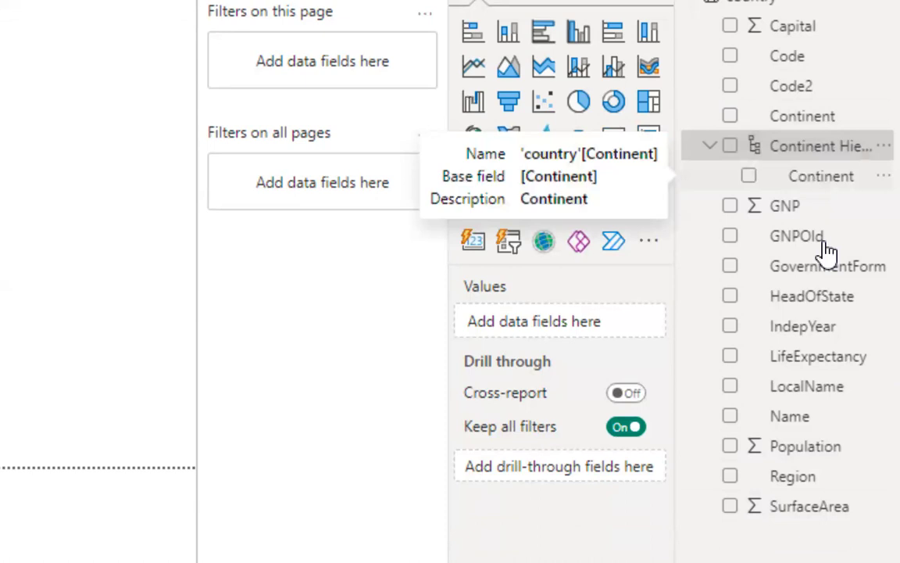
# Add the Region field to the Continent Hierarchy as the level below Continent.
pyautogui.click(793, 482)
pyautogui.rightClick(792, 482)
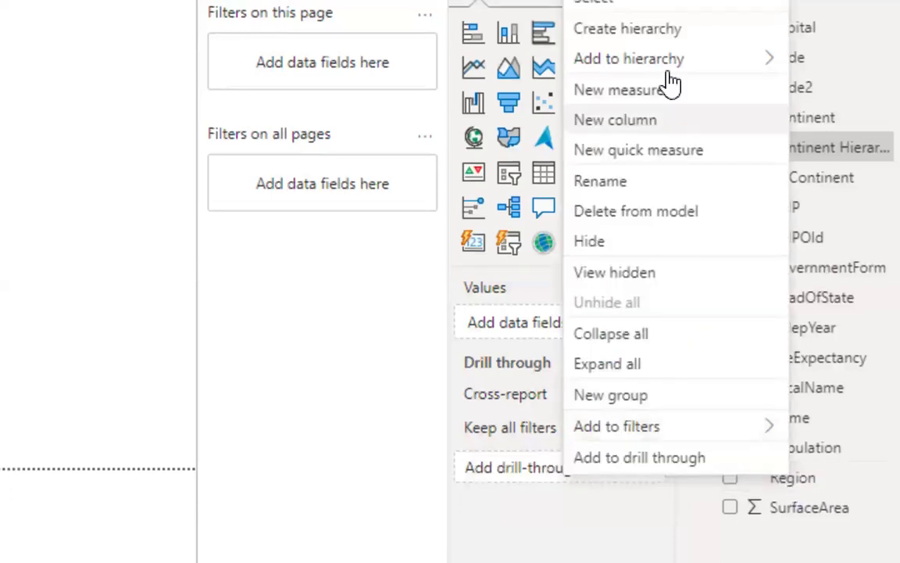
pyautogui.moveTo(681, 61)
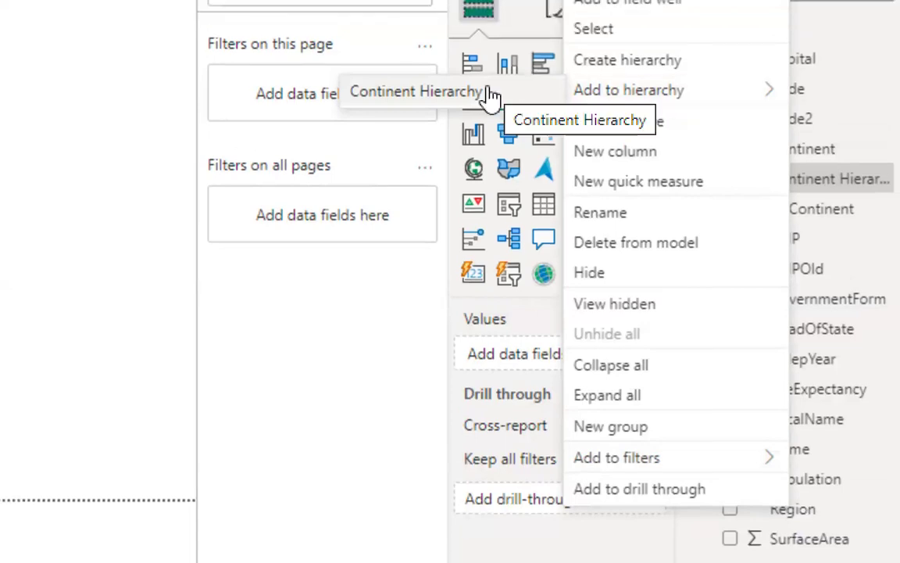
pyautogui.click(490, 96)
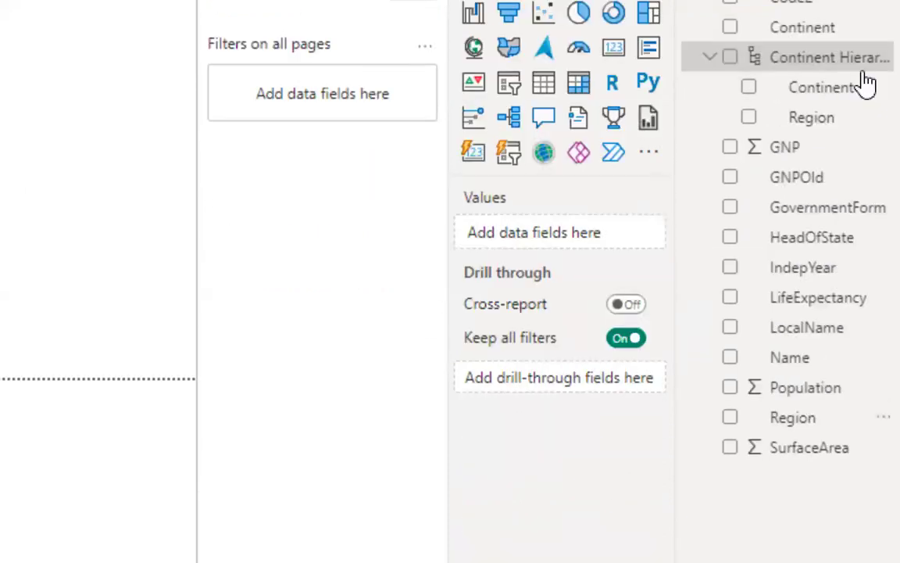
pyautogui.moveTo(834, 168)
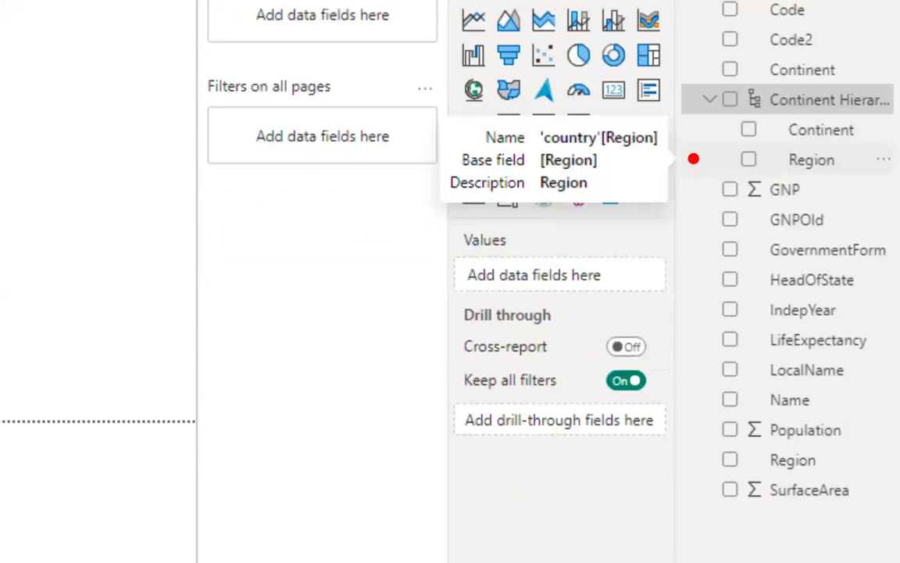
pyautogui.moveTo(697, 131); pyautogui.dragTo(698, 172)
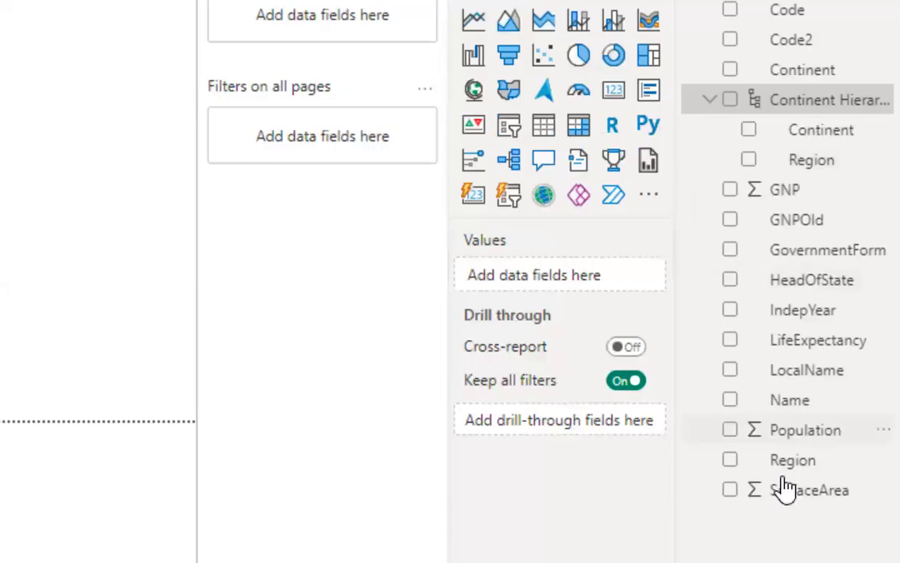
# Add the Name field to the Continent Hierarchy as the level below Region.
pyautogui.rightClick(795, 412)
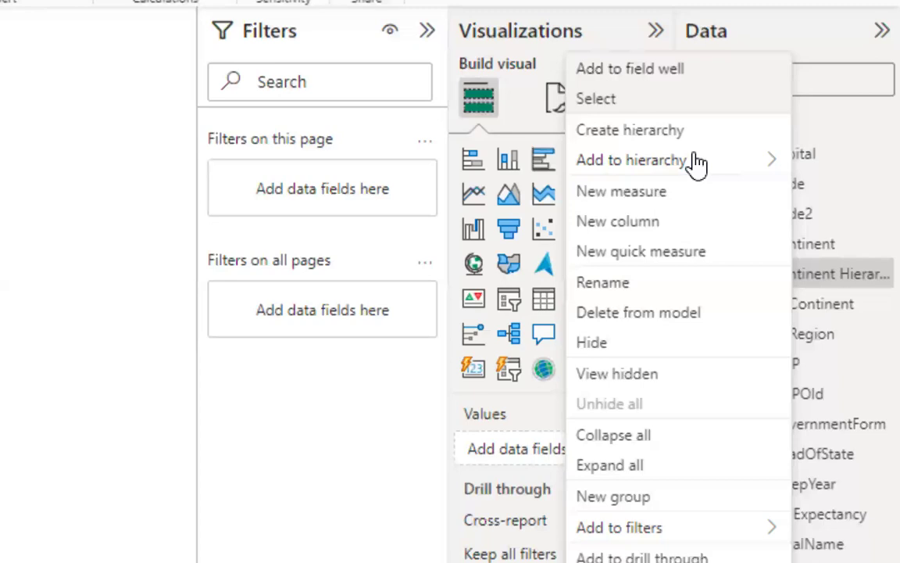
pyautogui.click(744, 170)
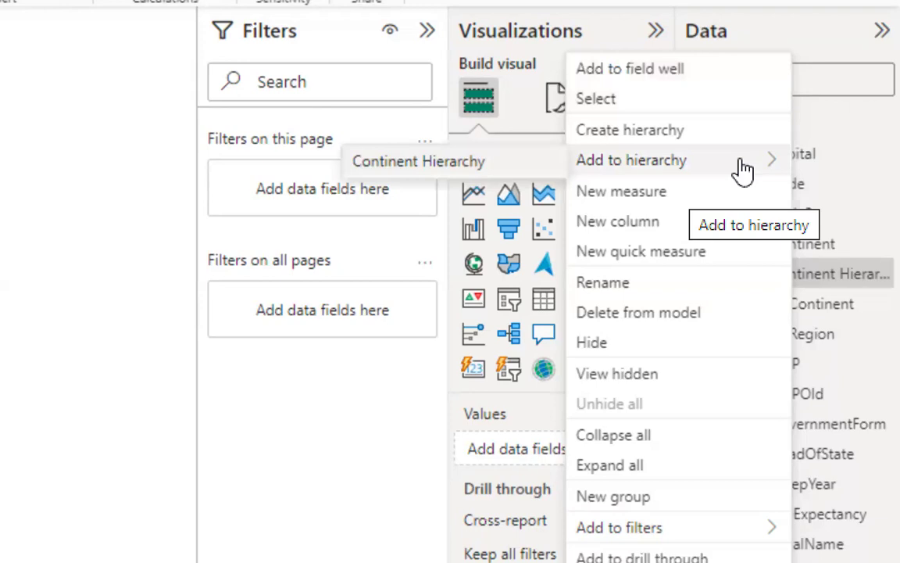
pyautogui.click(459, 169)
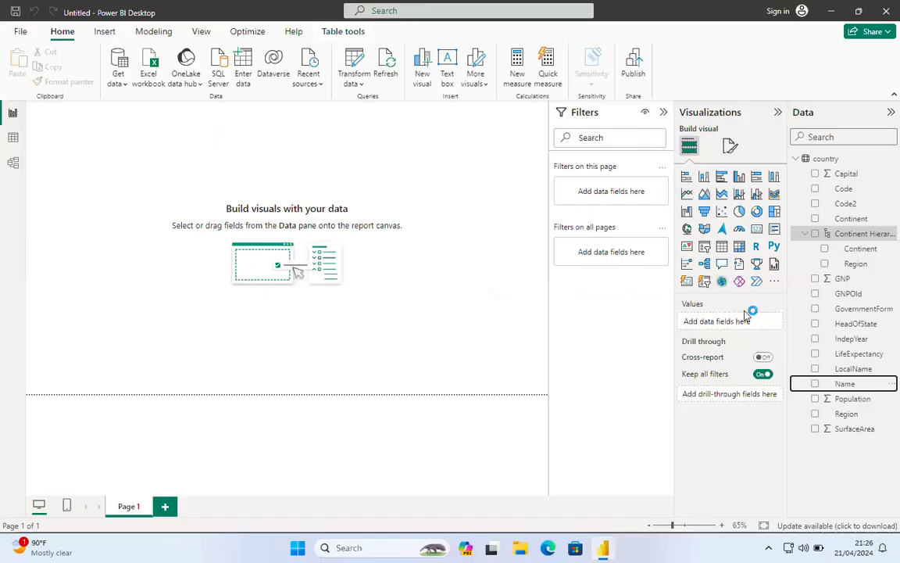
pyautogui.click(848, 244)
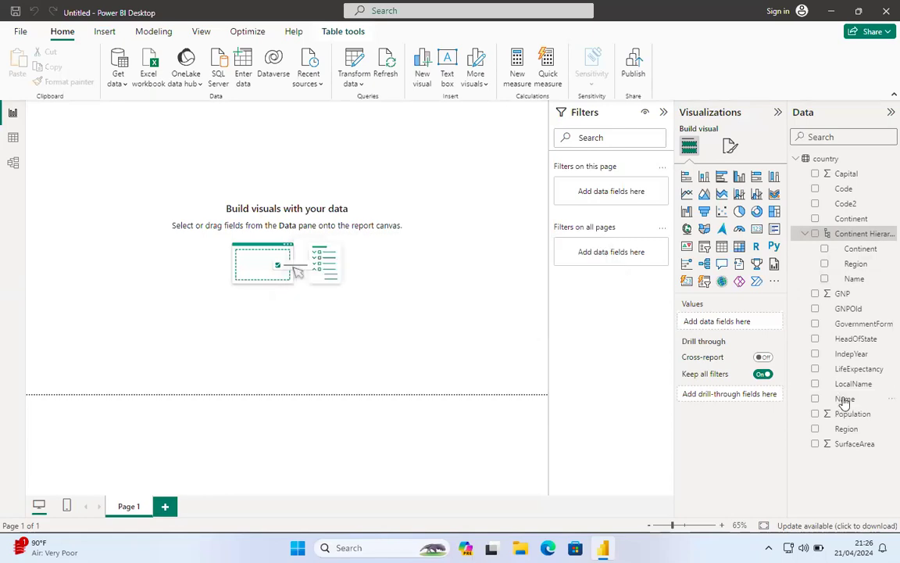
# Insert a clustered column chart on Page 1 and enlarge it to fill the whole report page.
pyautogui.click(741, 179)
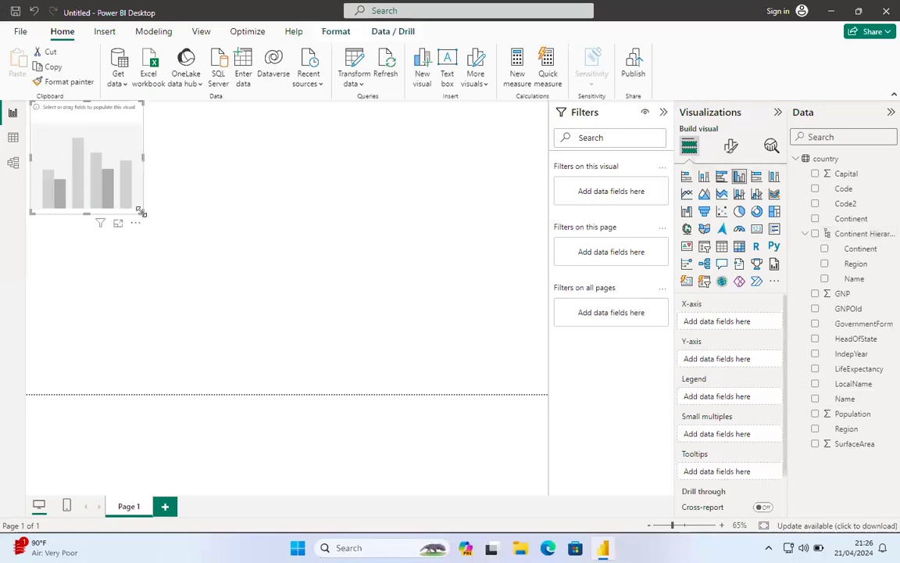
pyautogui.moveTo(140, 211); pyautogui.dragTo(557, 394)
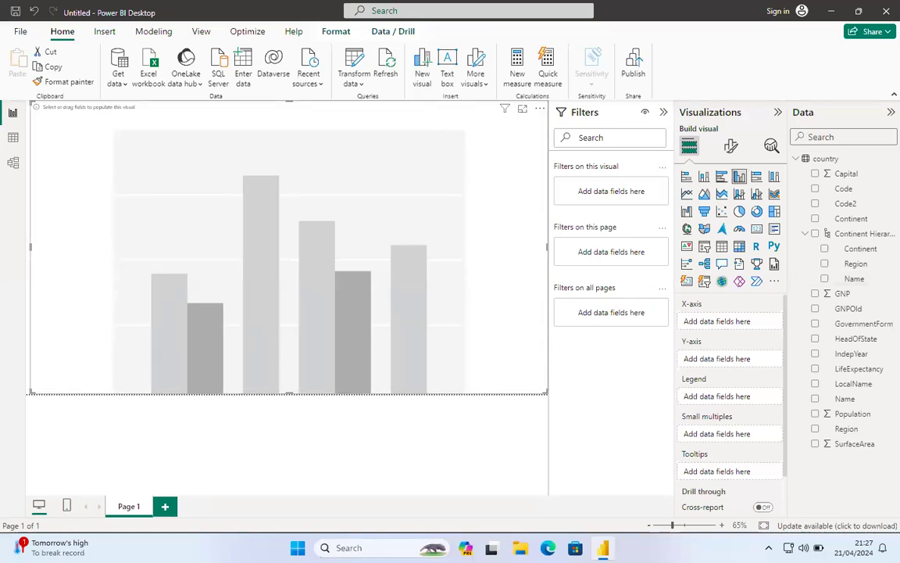
pyautogui.moveTo(411, 103); pyautogui.dragTo(498, 122)
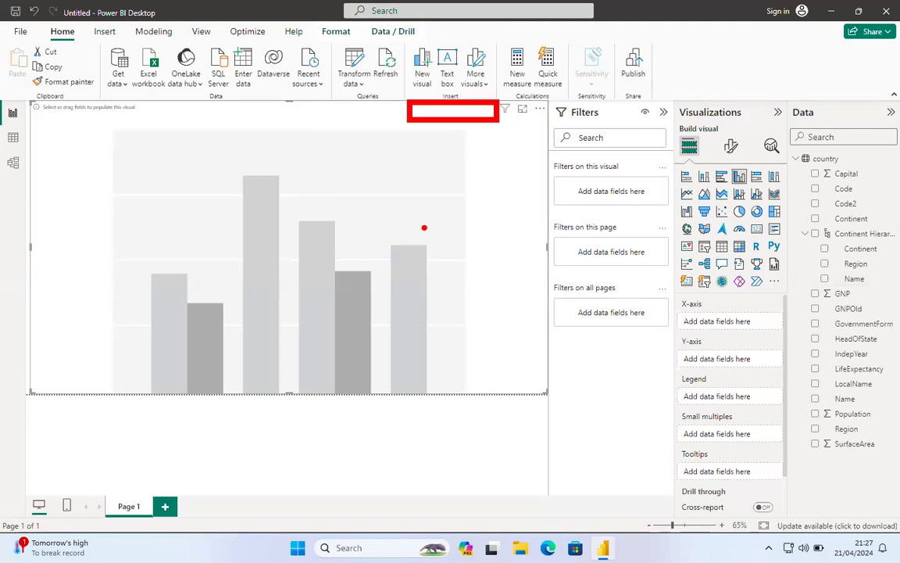
pyautogui.press('Escape')
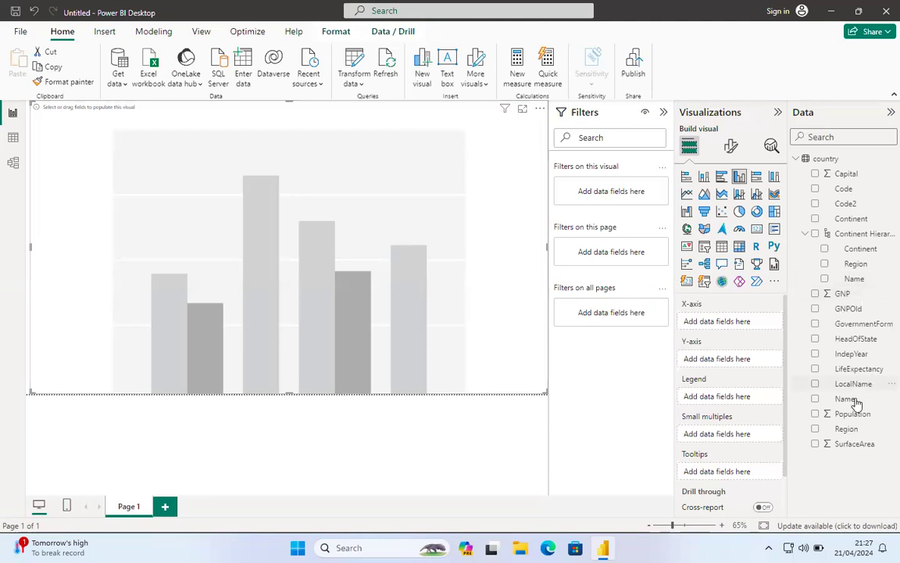
# Plot the count of Name on the column chart's Y-axis and the Continent Hierarchy on its X-axis.
pyautogui.moveTo(857, 401); pyautogui.dragTo(738, 364)
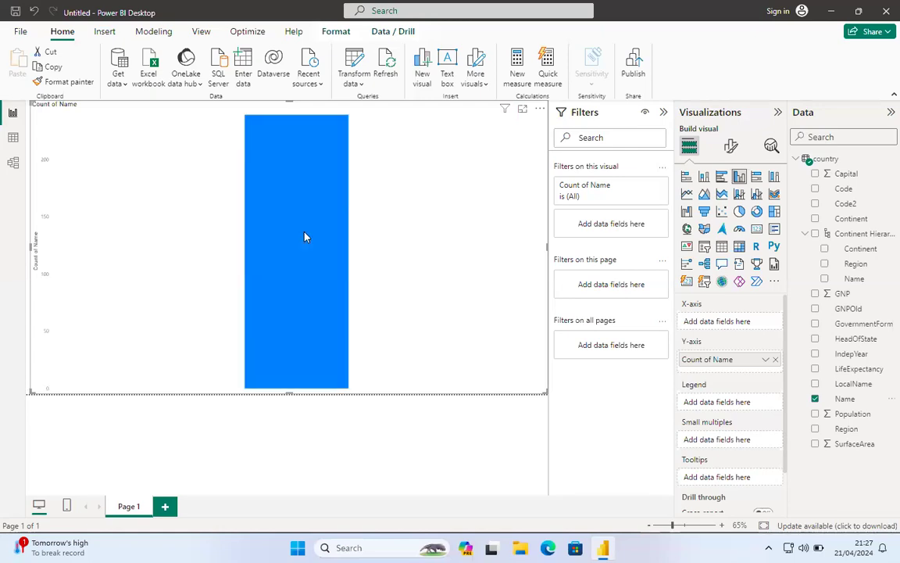
pyautogui.moveTo(305, 237)
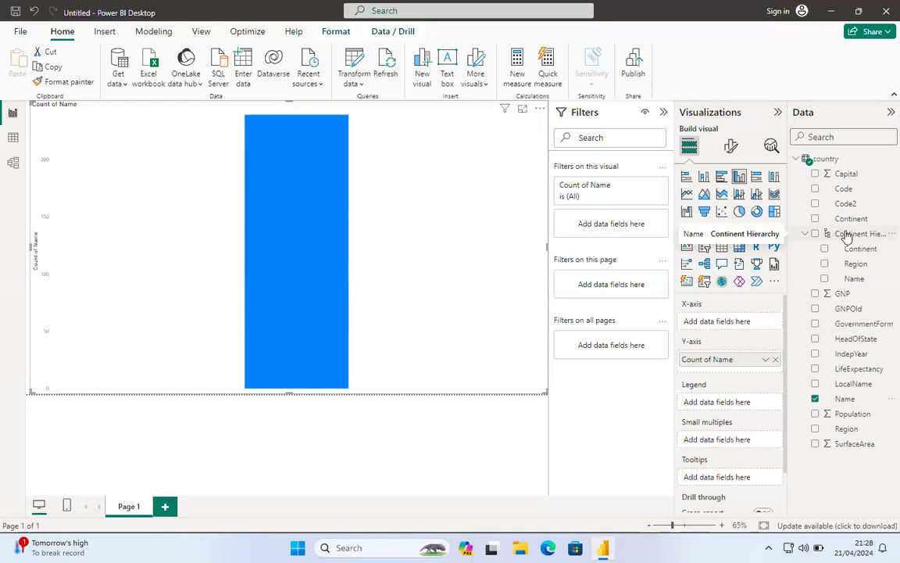
pyautogui.moveTo(842, 233); pyautogui.dragTo(732, 325)
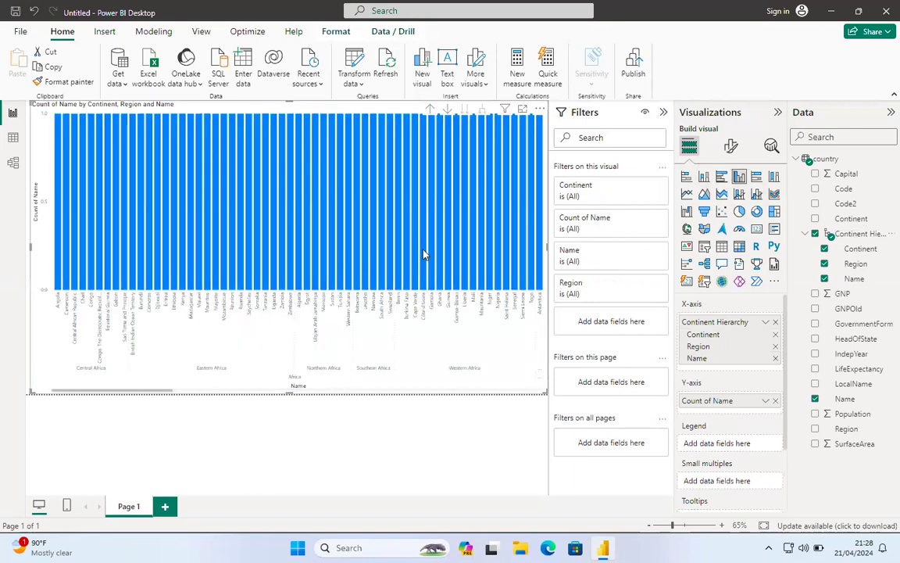
pyautogui.moveTo(423, 254)
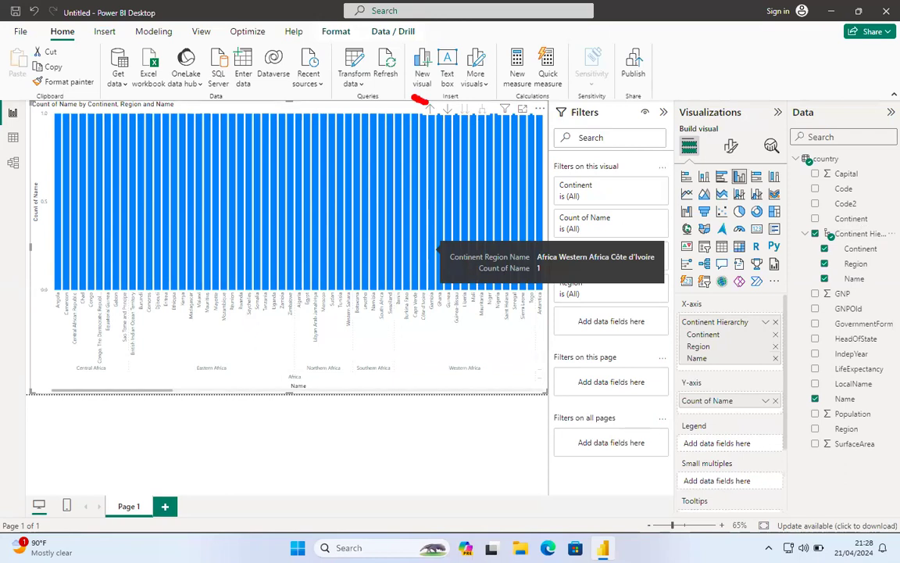
pyautogui.moveTo(414, 100)
pyautogui.mouseDown()
pyautogui.moveTo(521, 118)
pyautogui.moveTo(499, 117)
pyautogui.mouseUp()
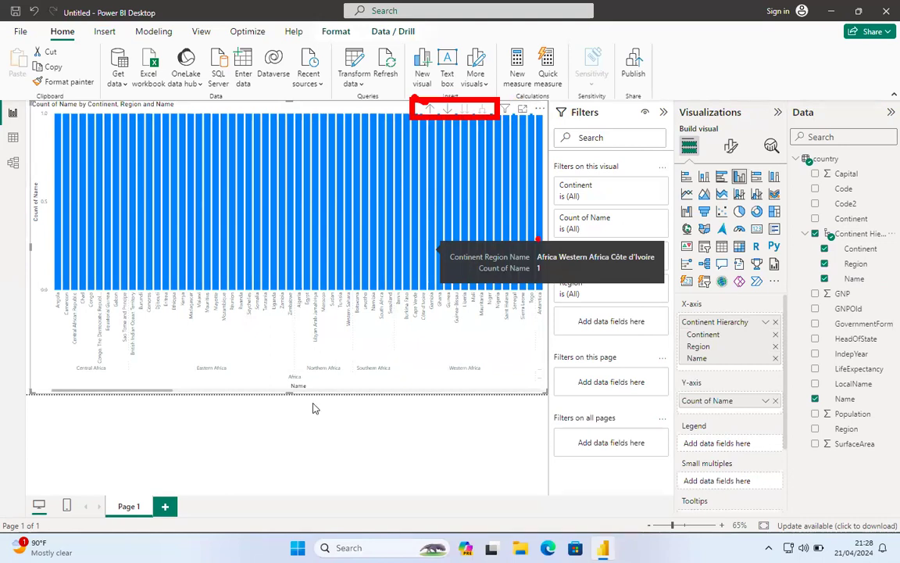
pyautogui.press('Escape')
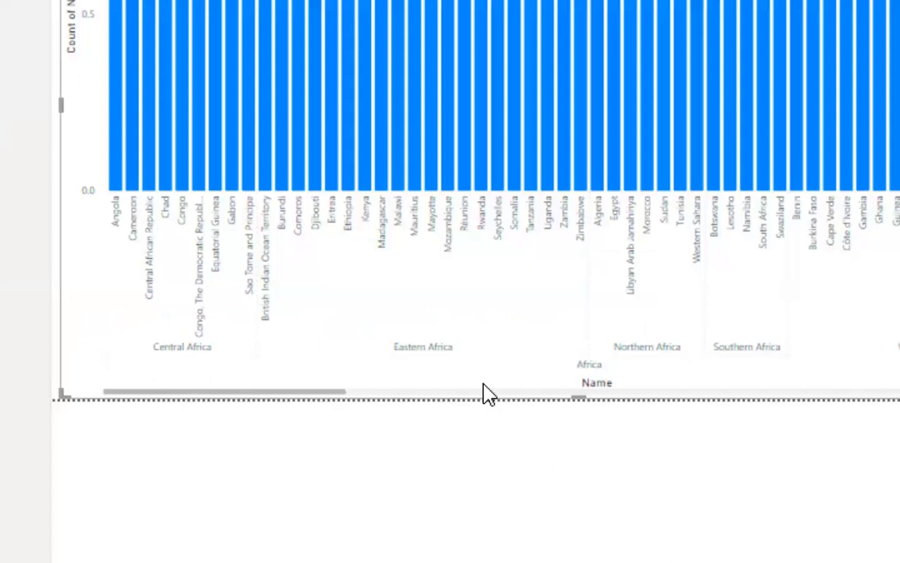
# Examine how the chart's X-axis groups the country names by region and continent, from Africa through to North America.
pyautogui.scroll(-2, 485, 393)
pyautogui.moveTo(408, 405); pyautogui.dragTo(578, 361)
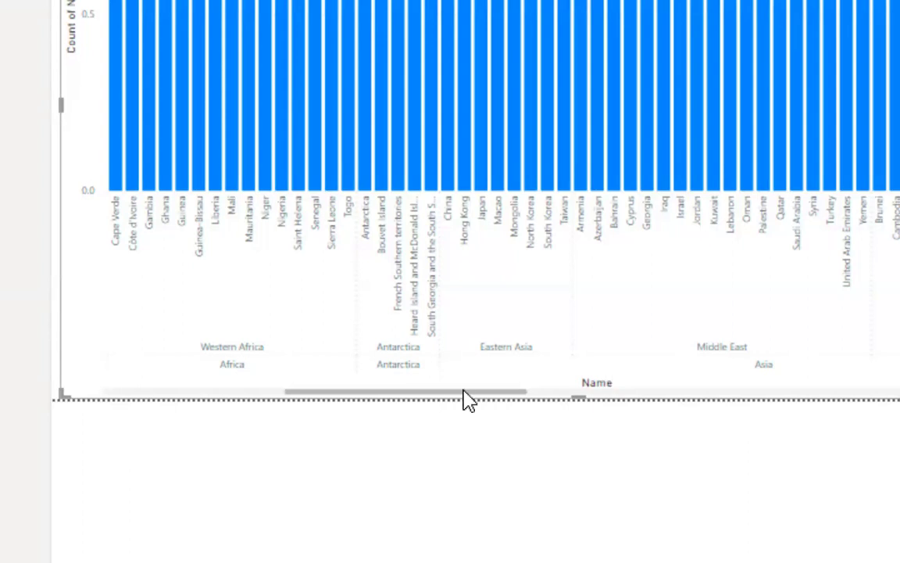
pyautogui.click(763, 391)
pyautogui.moveTo(586, 391); pyautogui.dragTo(682, 391)
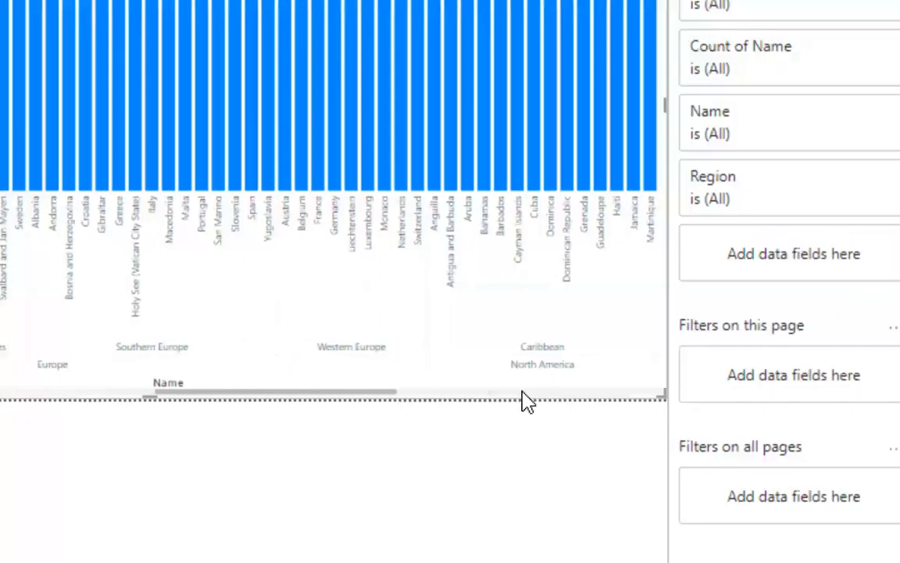
pyautogui.click(481, 374)
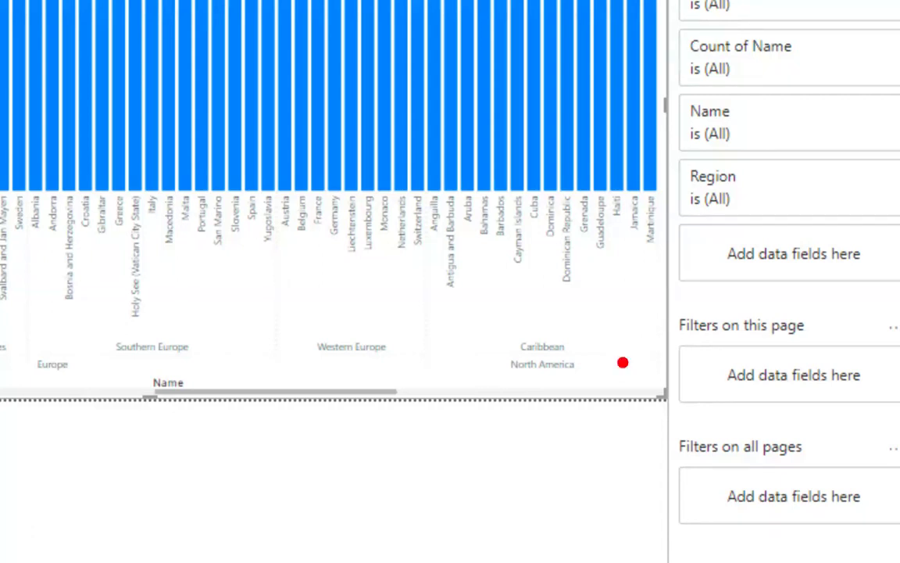
pyautogui.moveTo(623, 362); pyautogui.dragTo(789, 358)
pyautogui.moveTo(617, 361)
pyautogui.mouseDown()
pyautogui.moveTo(643, 383)
pyautogui.moveTo(645, 336)
pyautogui.mouseUp()
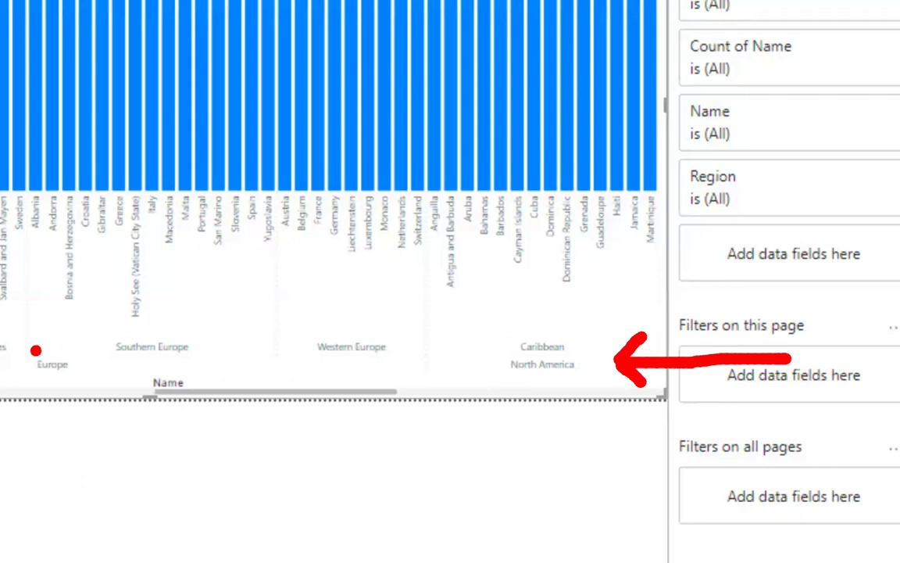
pyautogui.moveTo(28, 353); pyautogui.dragTo(249, 354)
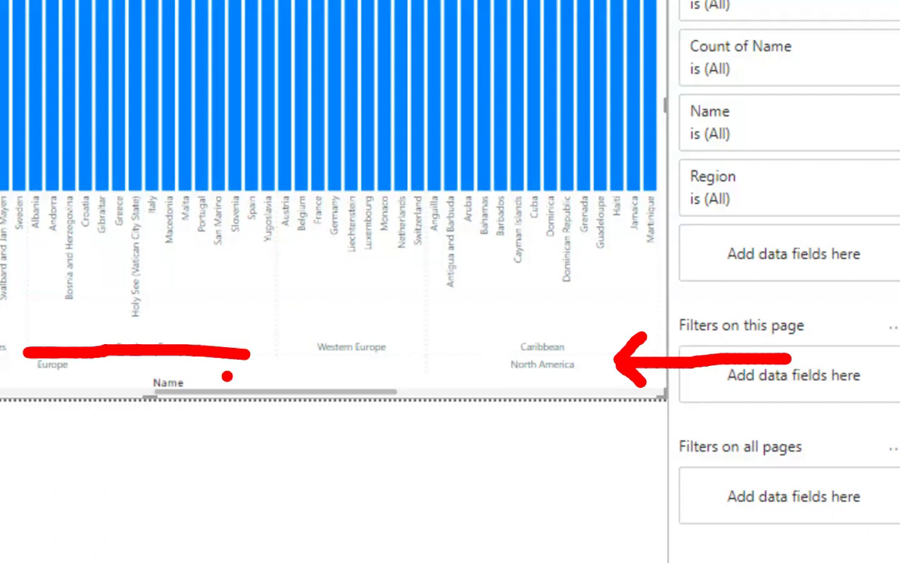
pyautogui.hotkey('ctrl', 'z')
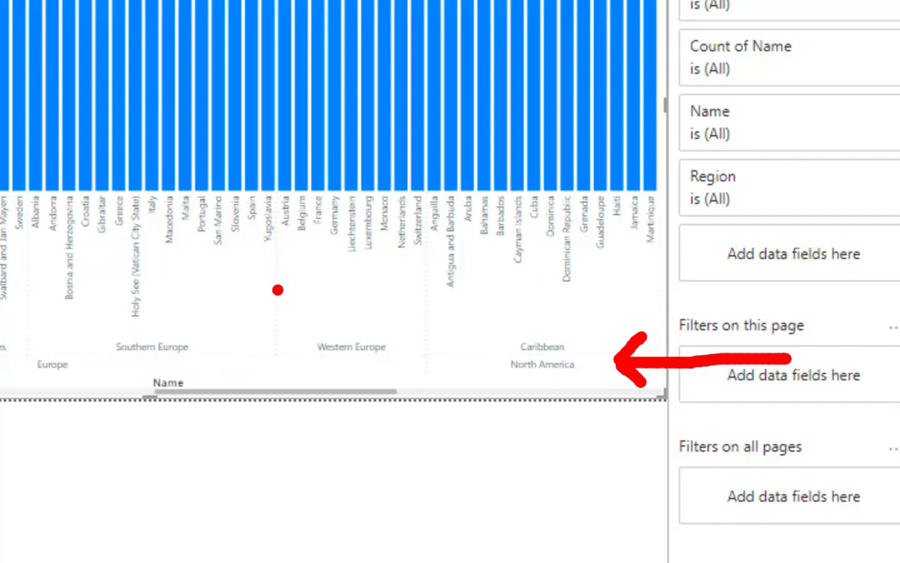
pyautogui.moveTo(292, 269)
pyautogui.mouseDown()
pyautogui.moveTo(377, 301)
pyautogui.moveTo(416, 262)
pyautogui.mouseUp()
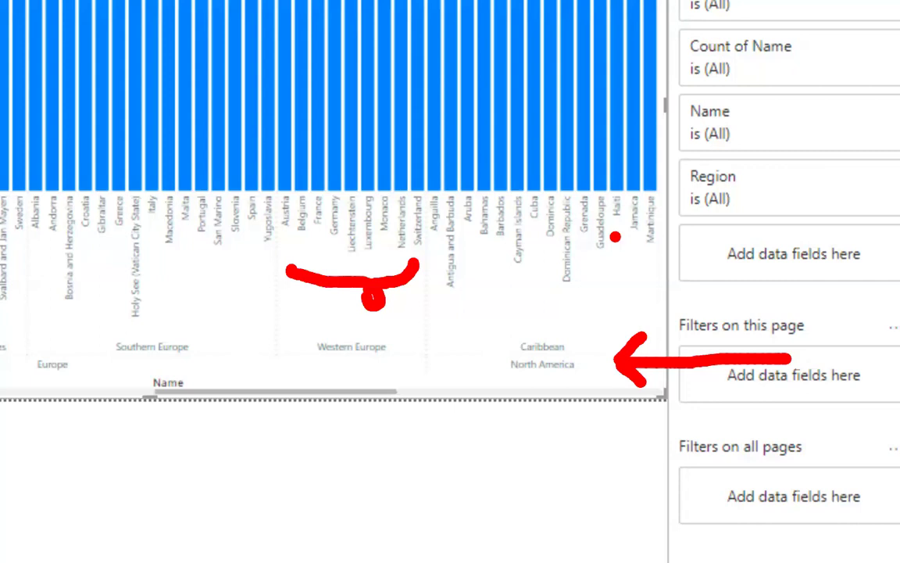
pyautogui.press('Escape')
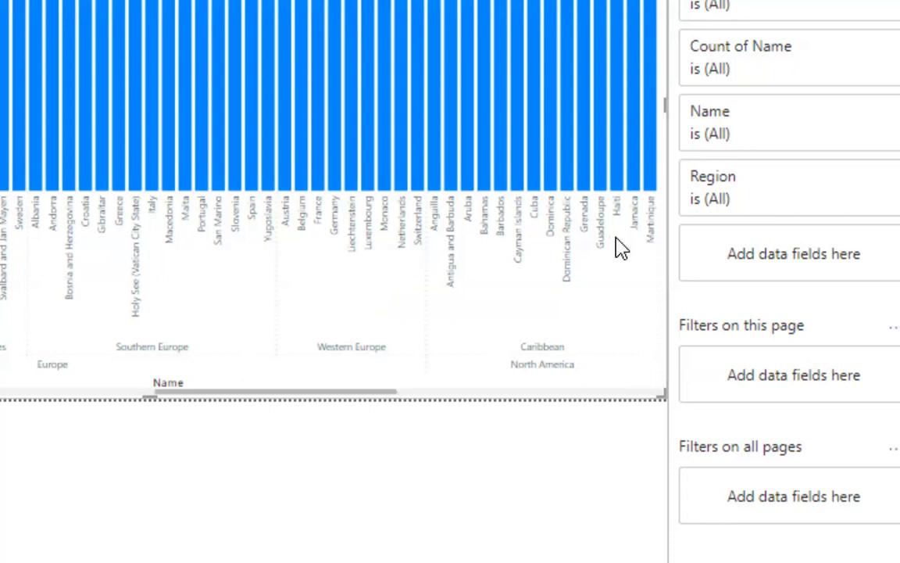
pyautogui.hotkey('ctrl', '2')
pyautogui.press('Escape')
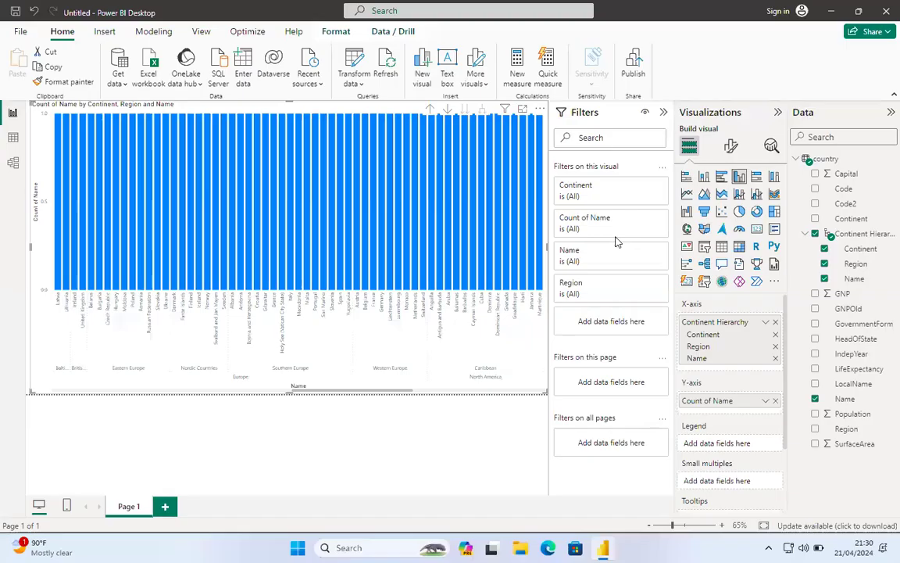
# Drill the chart up to the Continent level and highlight the Africa column with drill-down mode switched off.
pyautogui.click(431, 112)
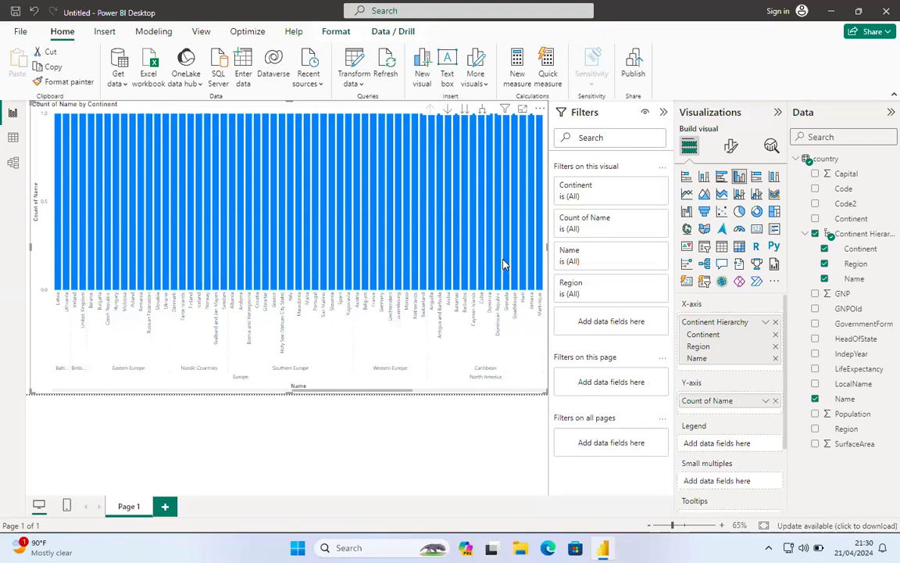
pyautogui.click(447, 108)
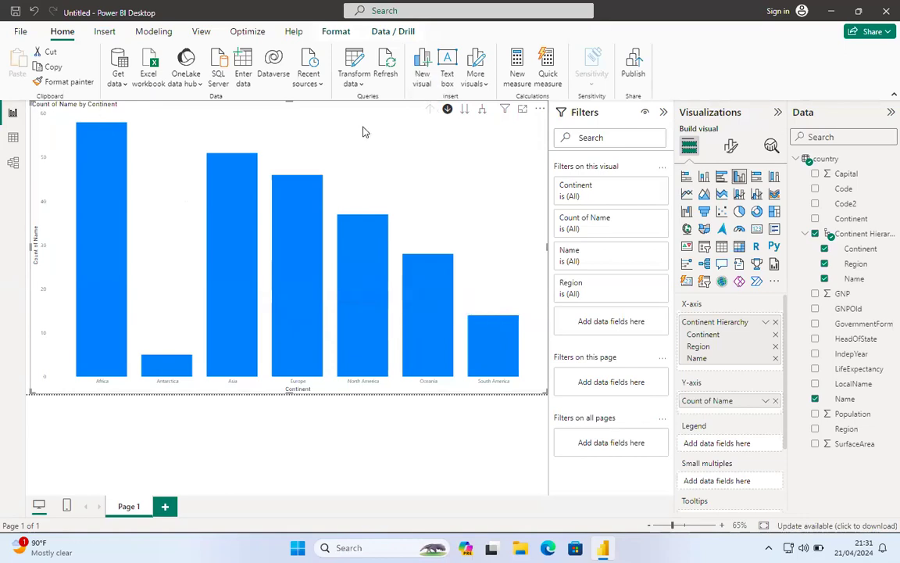
pyautogui.click(450, 111)
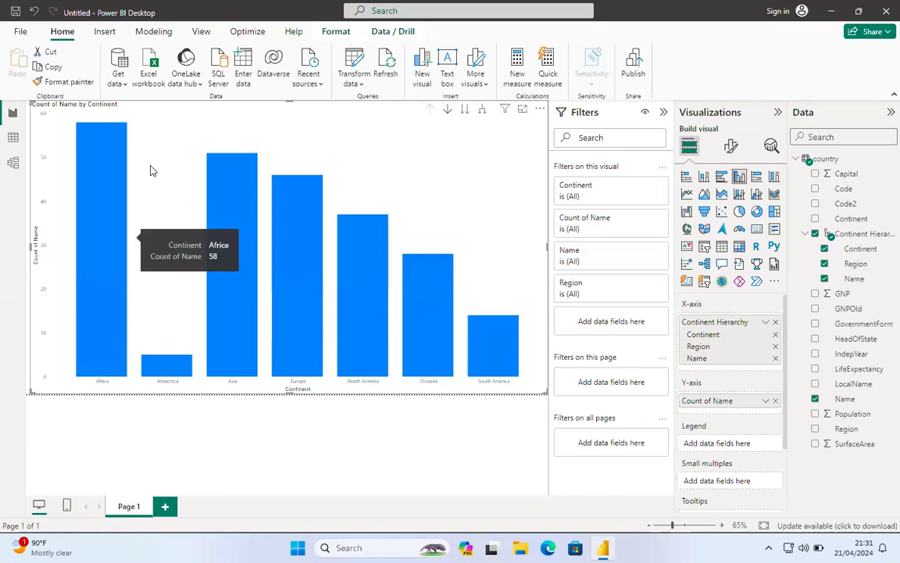
pyautogui.click(109, 337)
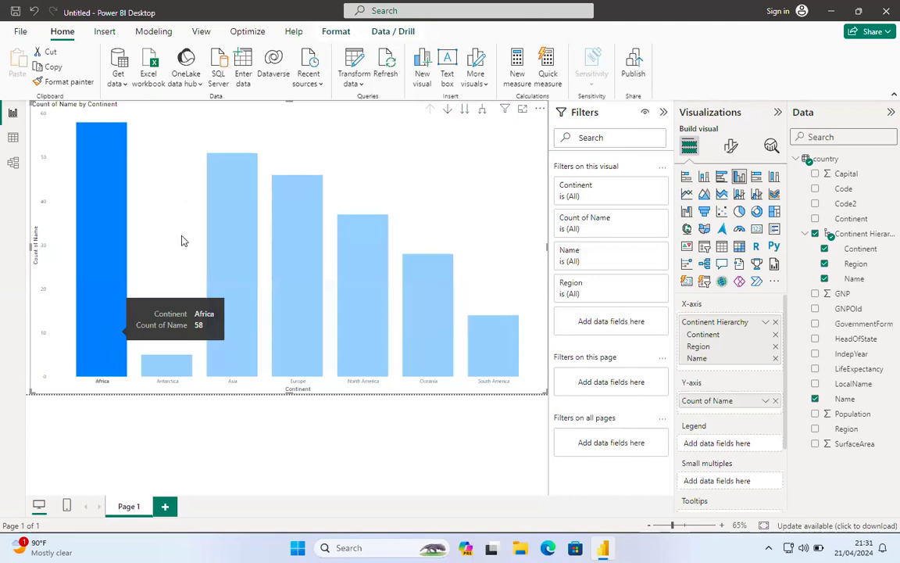
# Turn on drill-down mode for the column chart and check the continent columns.
pyautogui.click(448, 111)
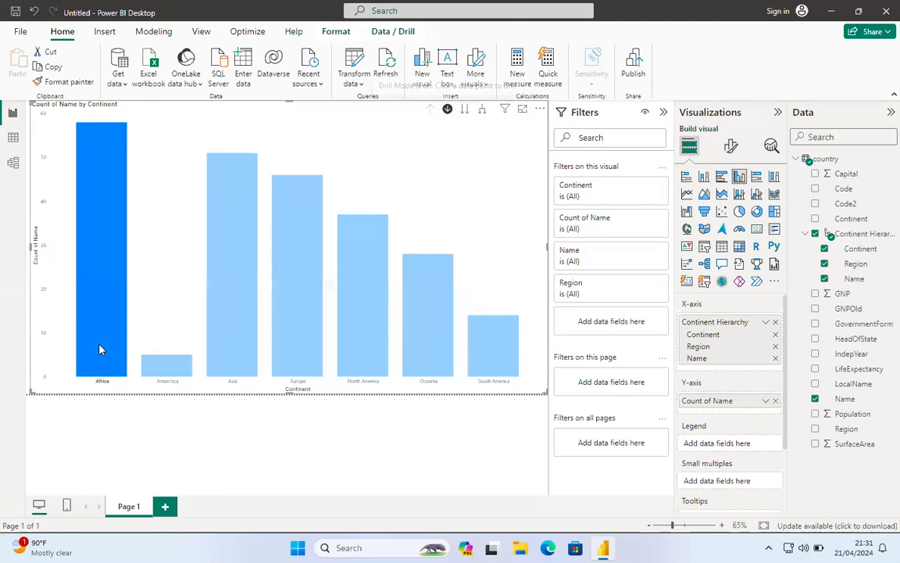
pyautogui.moveTo(99, 349)
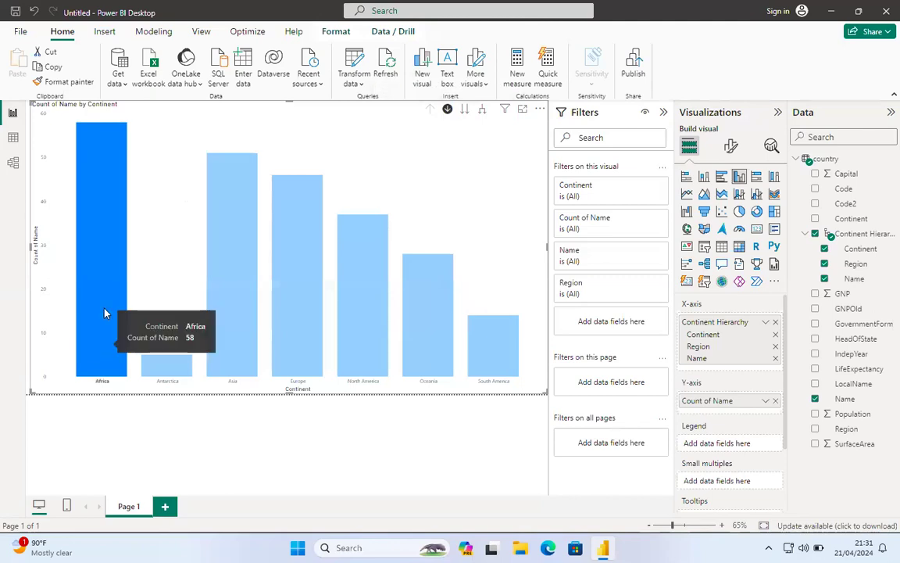
pyautogui.moveTo(342, 250)
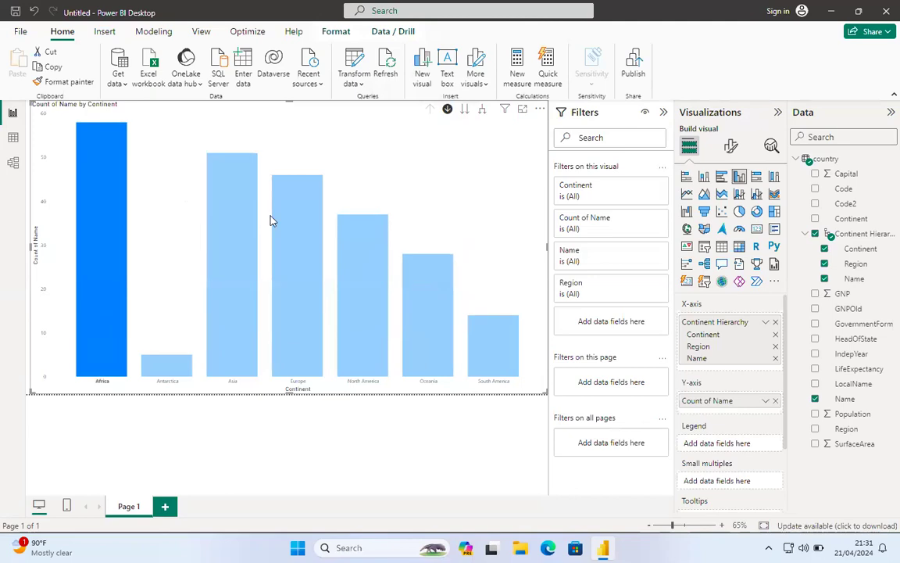
# Switch the whole chart through the Region and Name levels of the hierarchy and drill it back up to Continent.
pyautogui.click(463, 111)
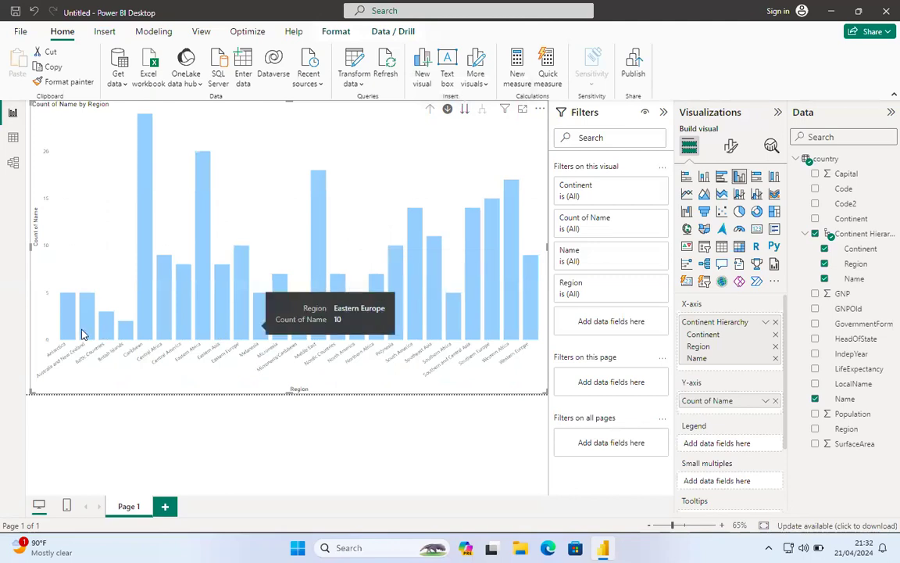
pyautogui.click(465, 111)
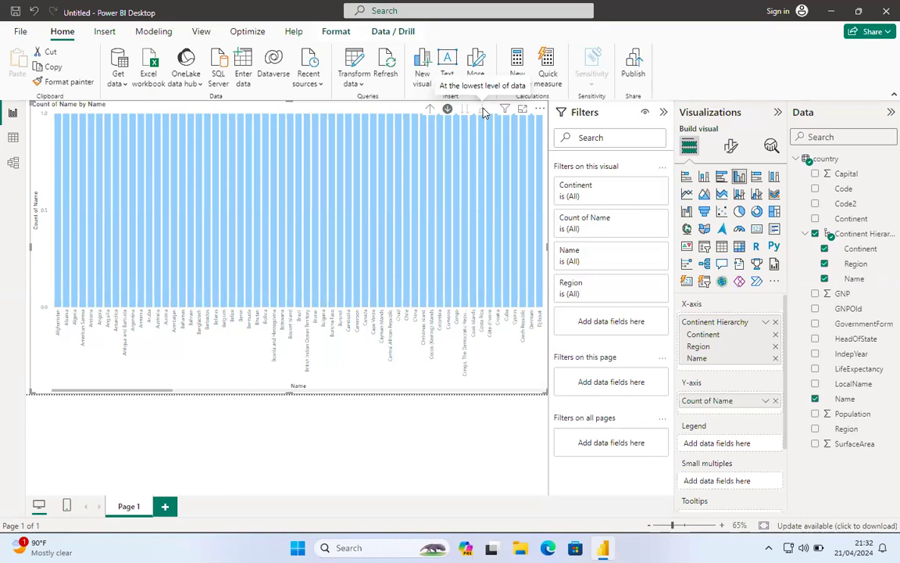
pyautogui.click(429, 112)
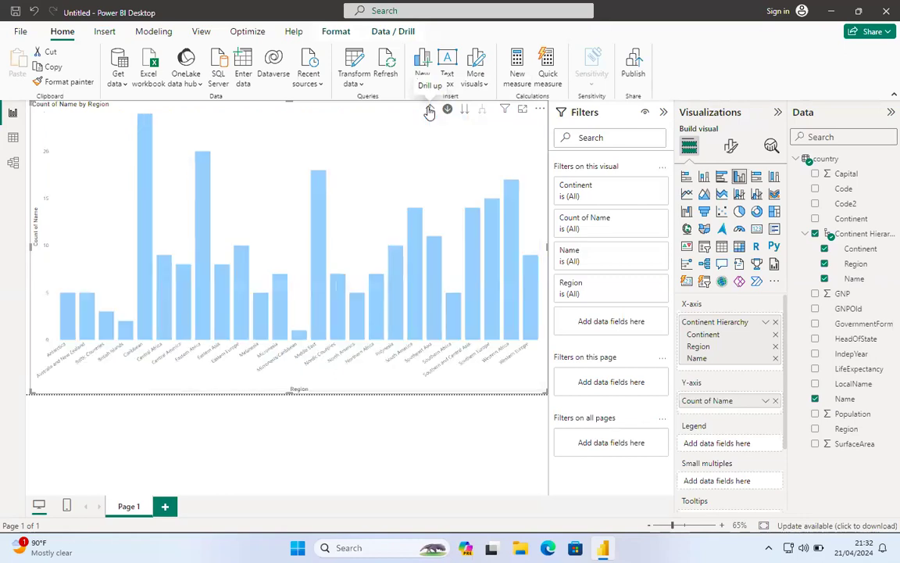
pyautogui.click(429, 110)
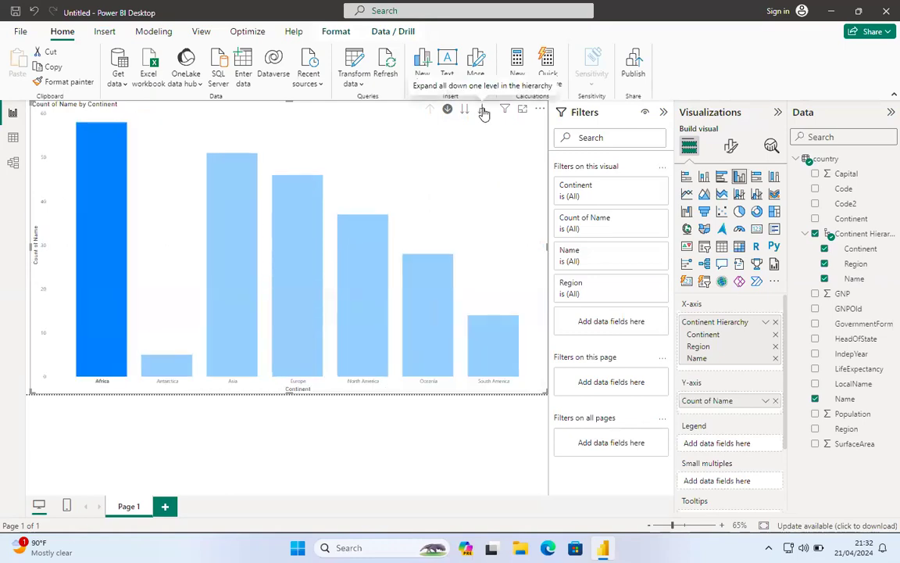
# Expand all continents down one level to view regions grouped by continent, and drill back up to the Continent level.
pyautogui.click(483, 110)
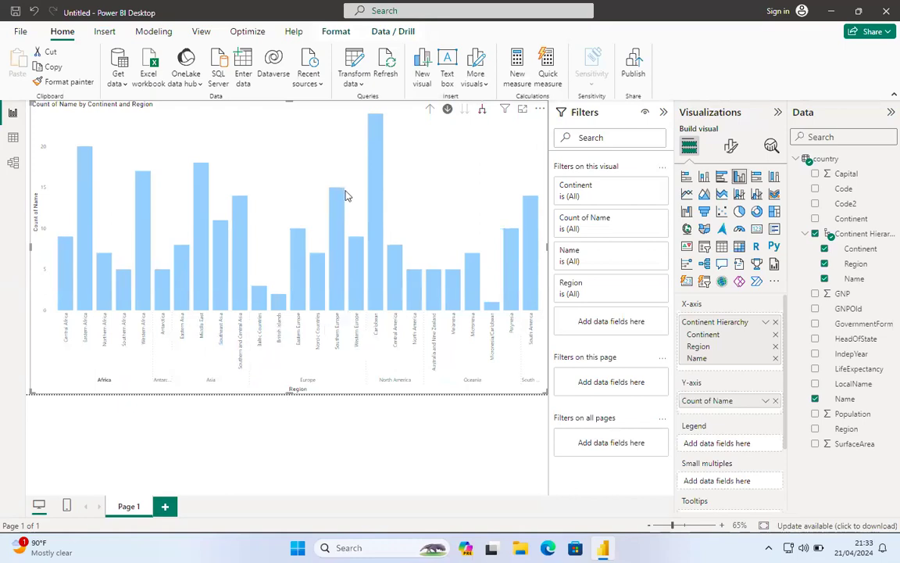
pyautogui.click(448, 112)
pyautogui.click(448, 112)
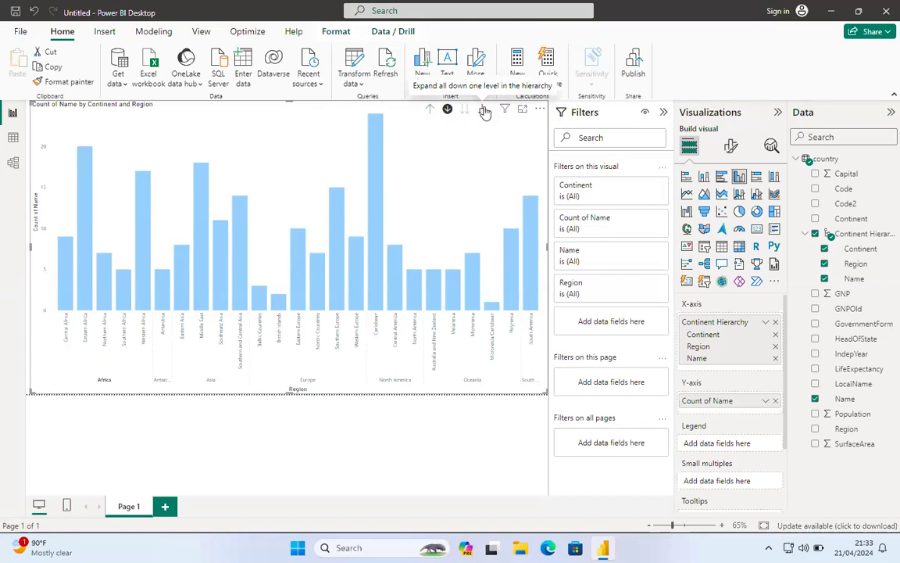
pyautogui.click(429, 112)
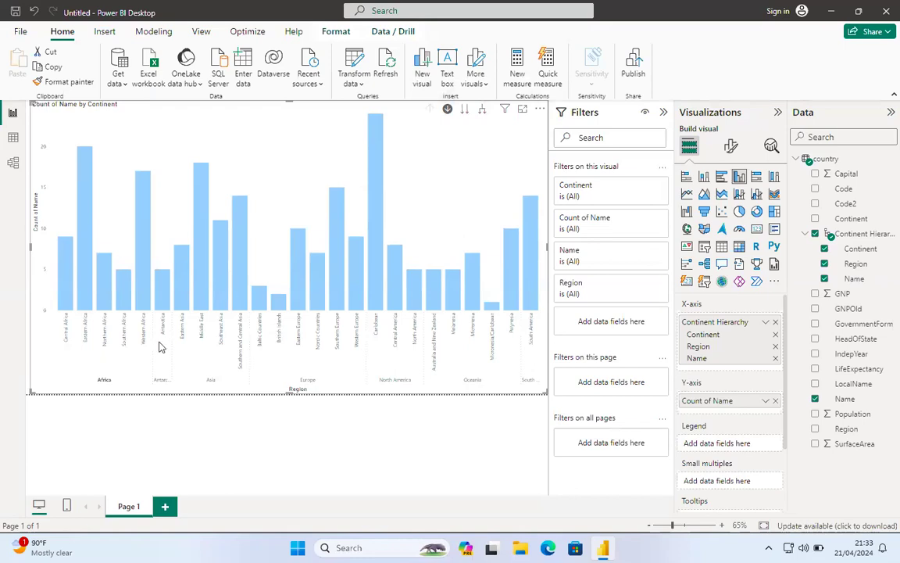
# Toggle drill-down mode off and on, then switch the whole chart to the Region level and back up to Continent.
pyautogui.click(448, 111)
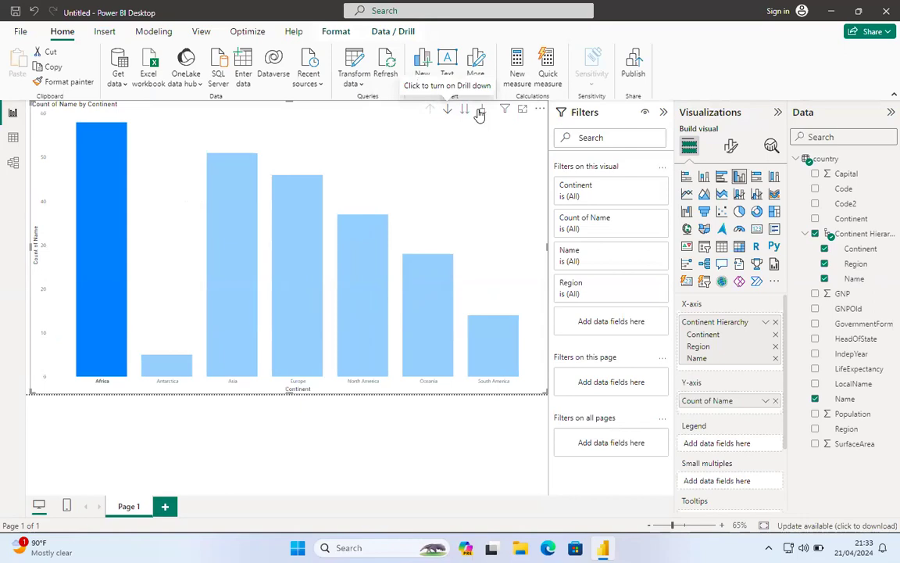
pyautogui.click(447, 109)
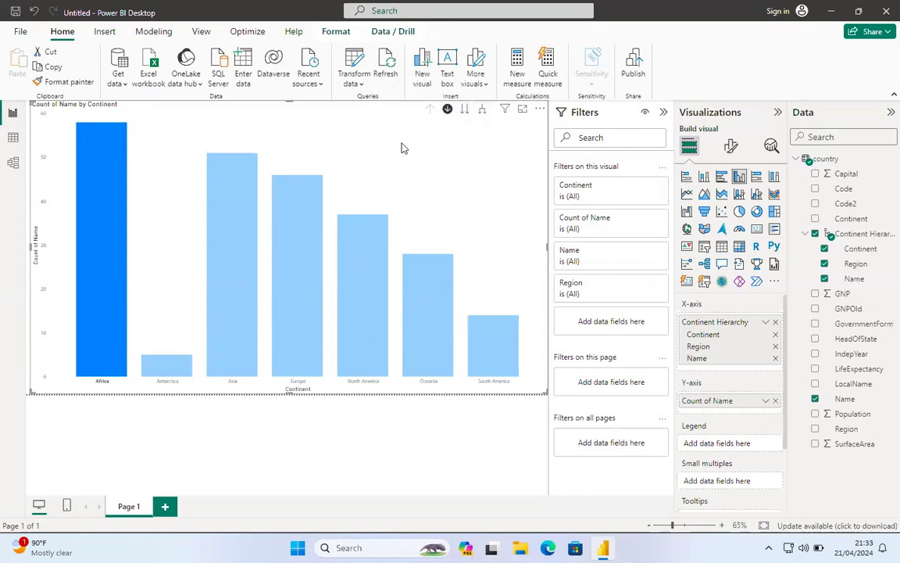
pyautogui.click(464, 111)
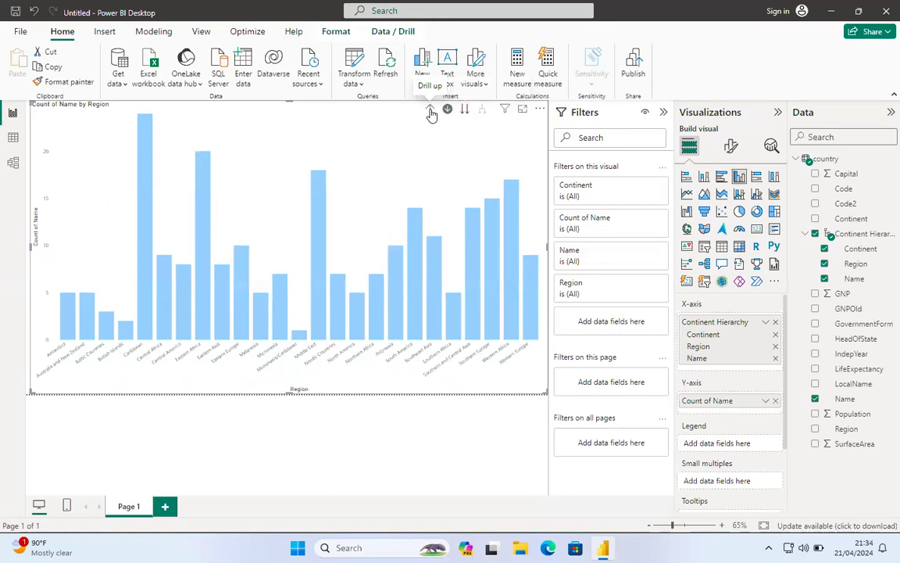
pyautogui.click(430, 110)
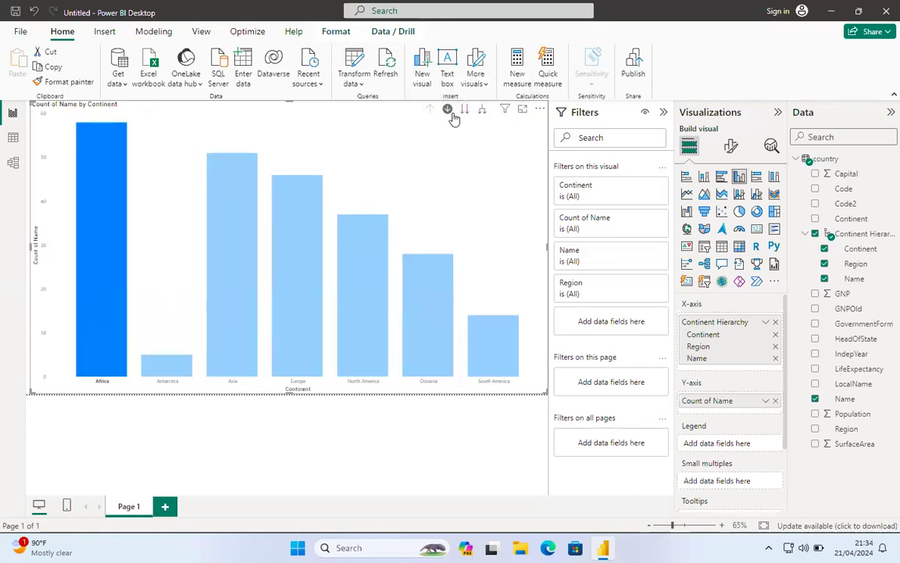
# Clear the Africa highlight and, with drill-down mode on, drill into the Africa column to view only its regions.
pyautogui.click(500, 150)
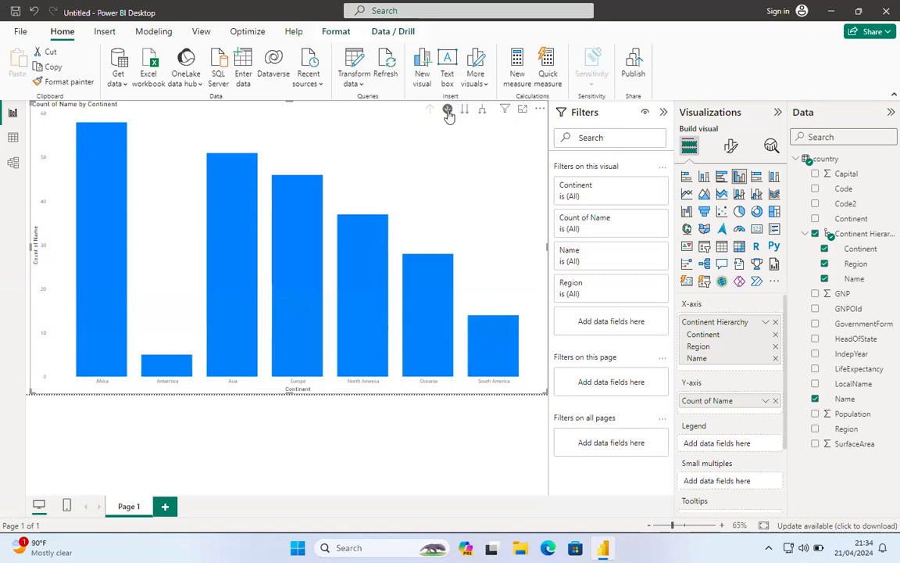
pyautogui.click(448, 112)
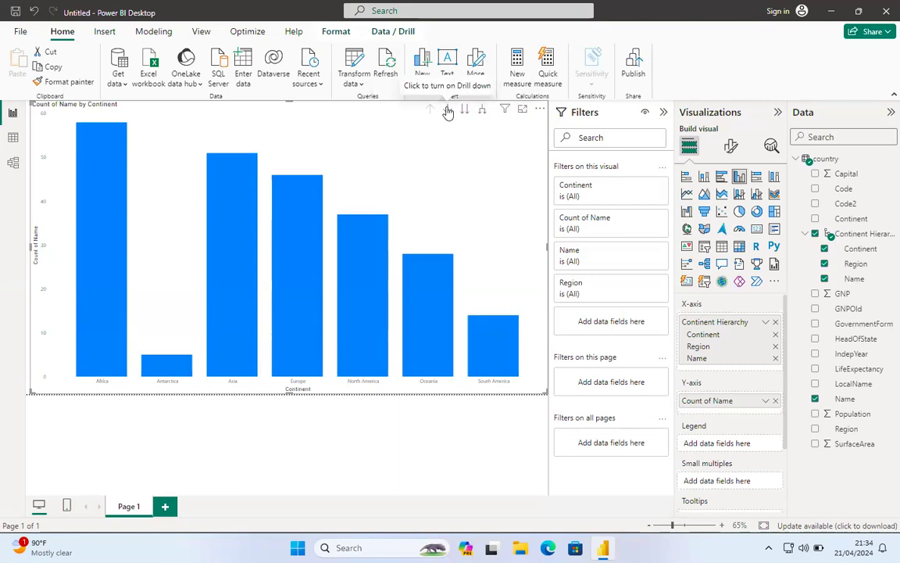
pyautogui.click(448, 110)
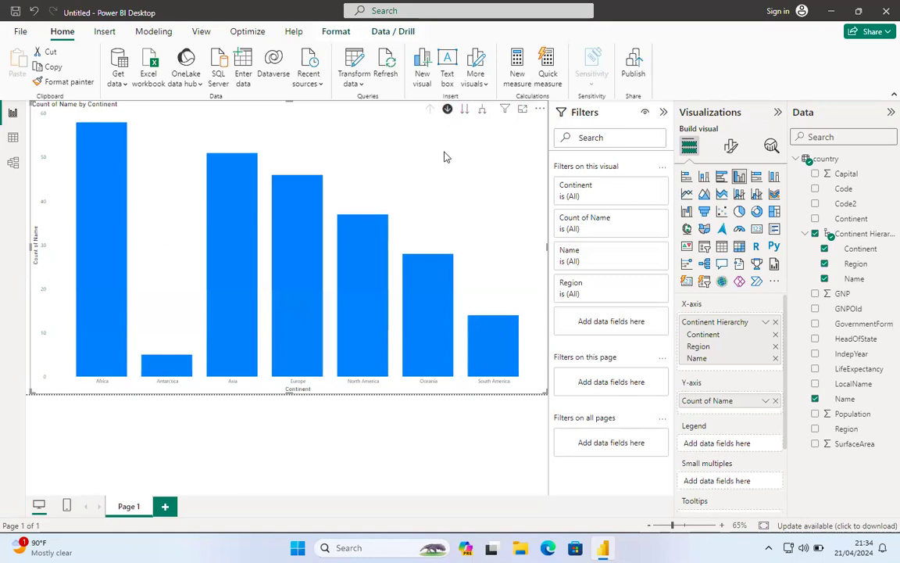
pyautogui.click(115, 351)
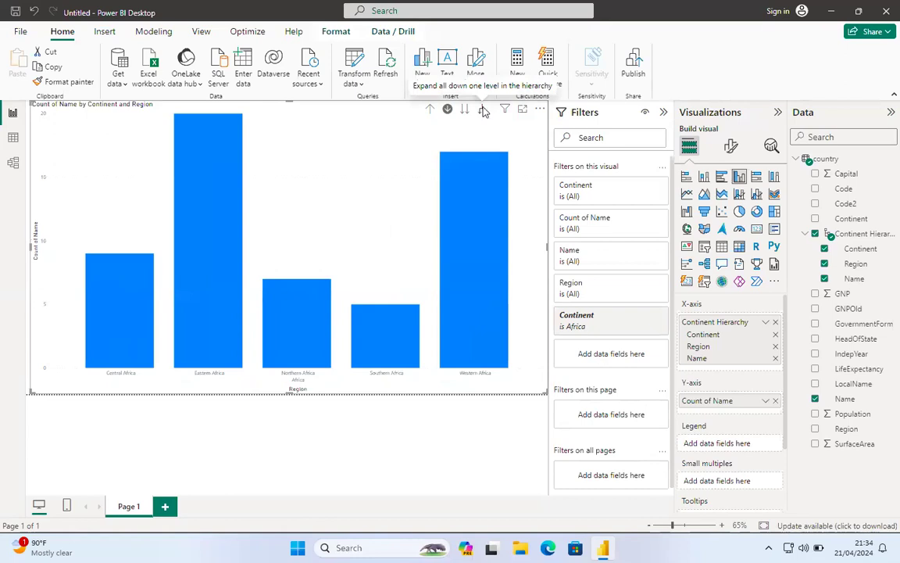
# Expand the African regions down to country names and drill the chart back up to the Continent level.
pyautogui.click(484, 110)
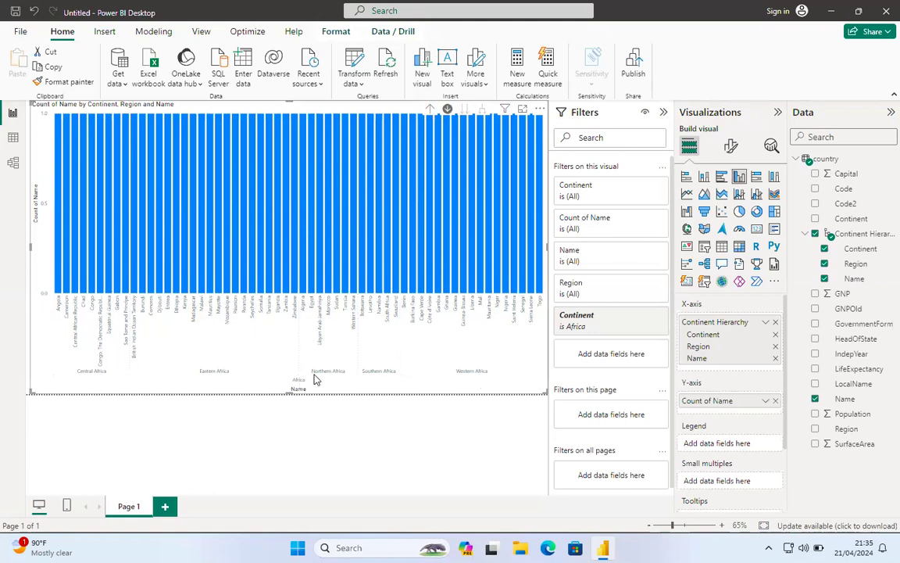
pyautogui.click(431, 109)
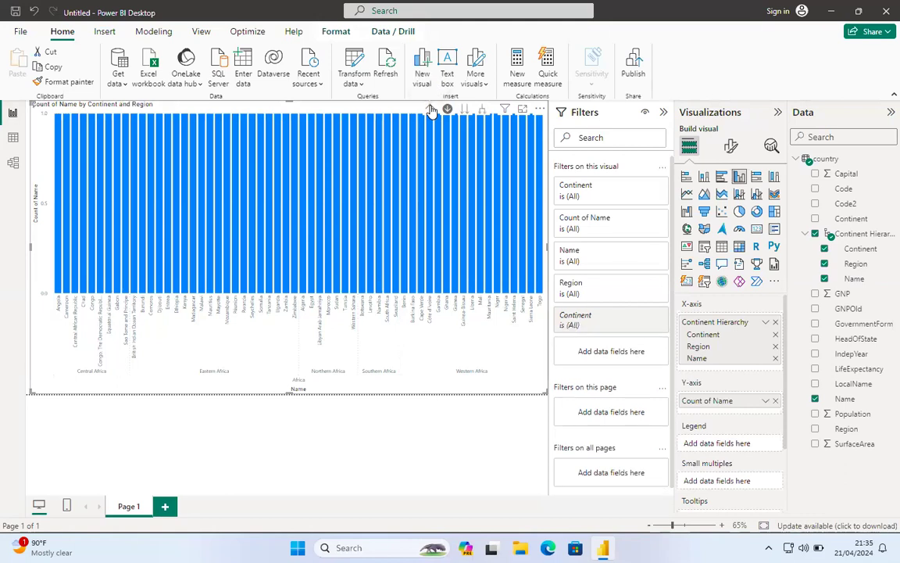
pyautogui.click(431, 110)
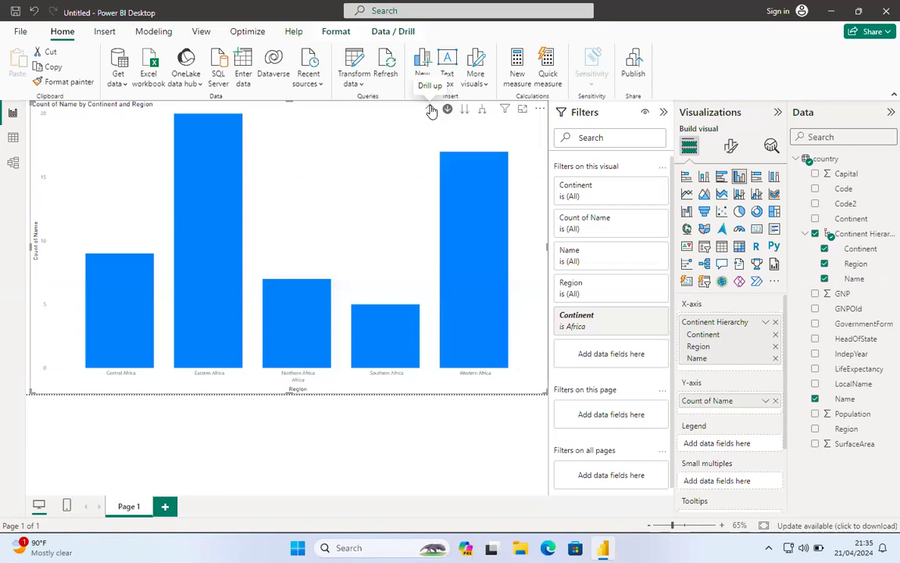
pyautogui.click(431, 109)
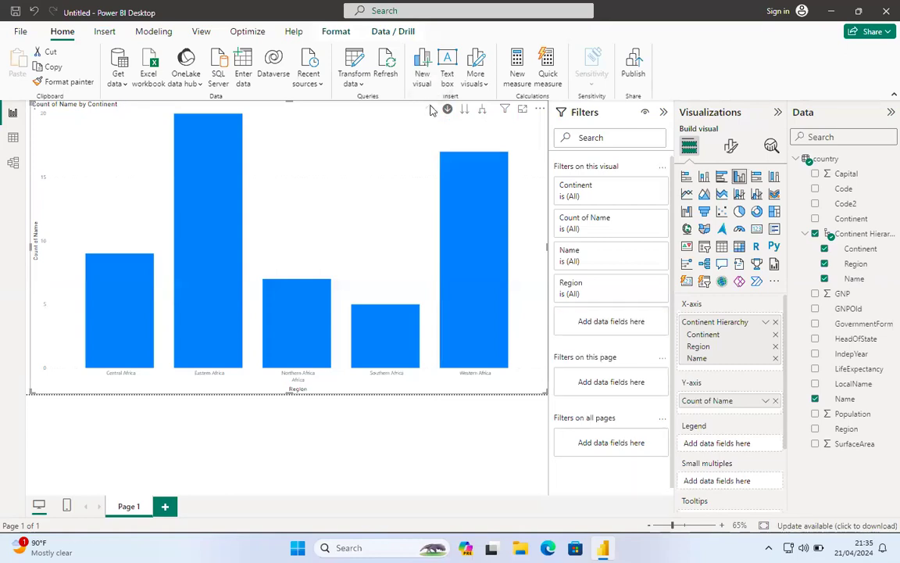
# Expand all continents down one level to their regions and remove the column chart from Page 1.
pyautogui.click(486, 110)
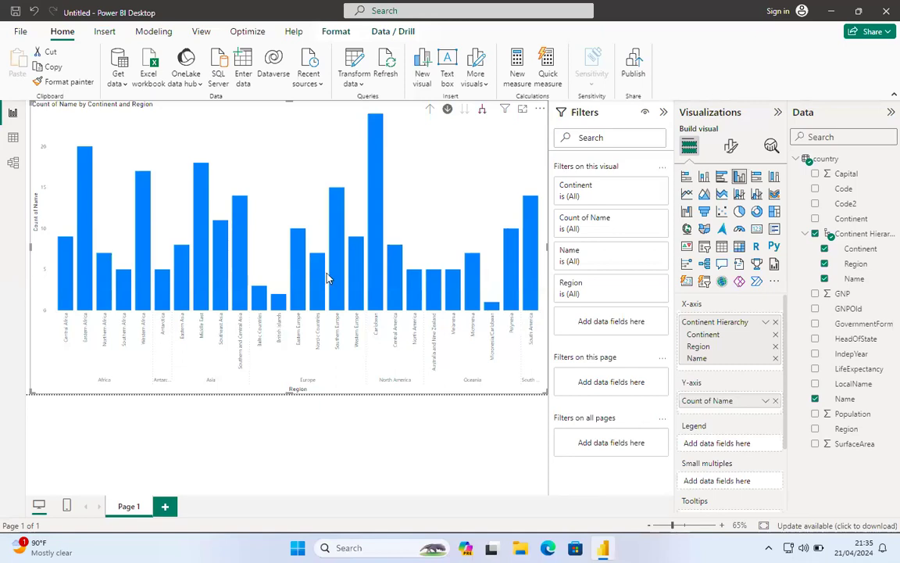
pyautogui.click(539, 110)
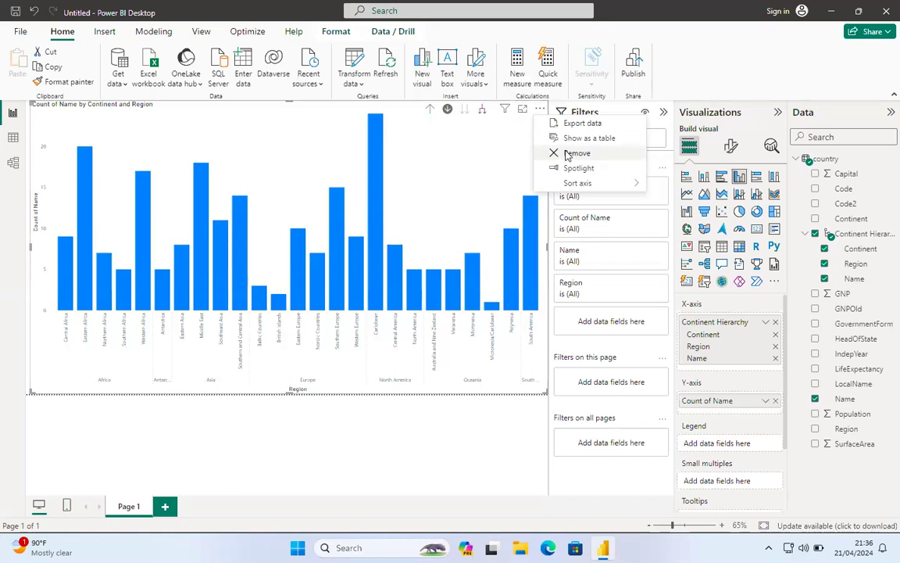
pyautogui.click(576, 153)
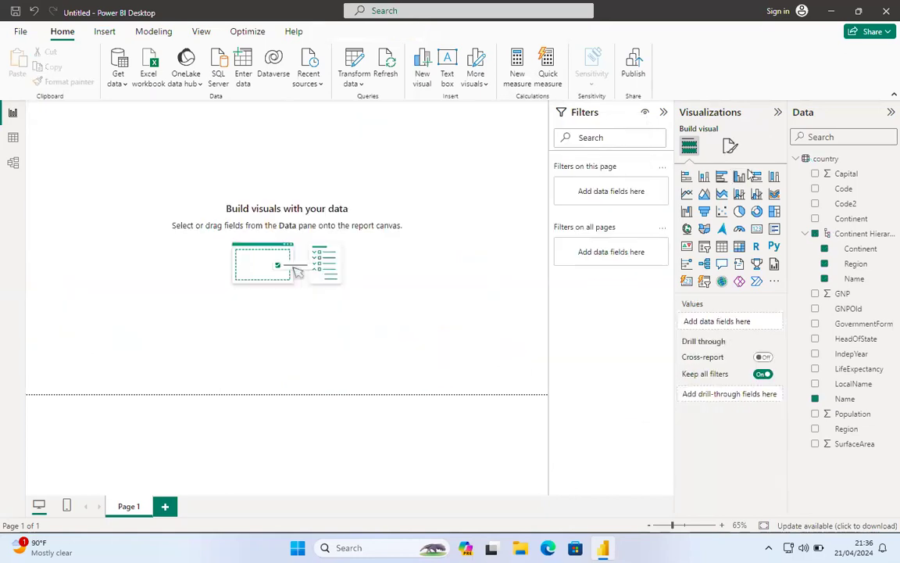
# Collapse the Continent Hierarchy in the field list and insert a new clustered column chart that fills the report page.
pyautogui.click(807, 234)
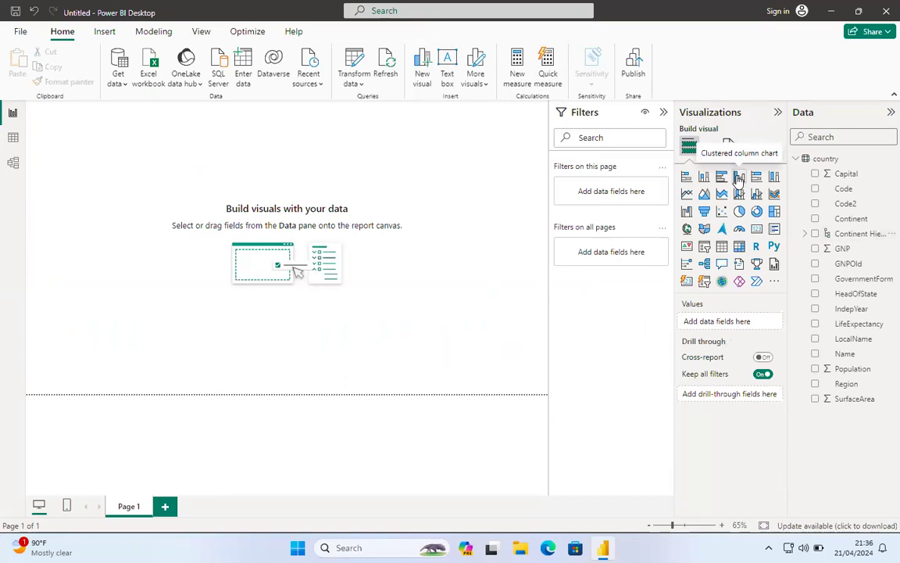
pyautogui.click(739, 178)
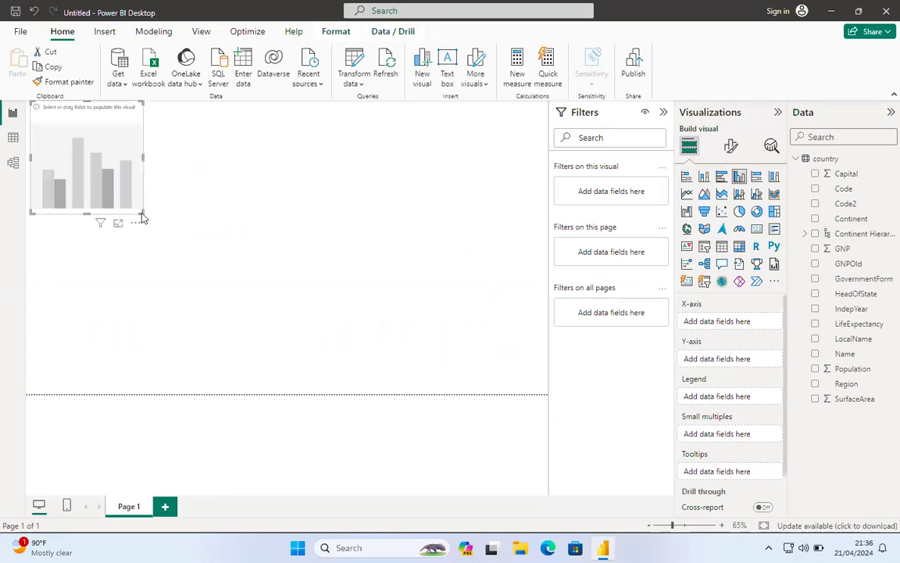
pyautogui.moveTo(440, 352); pyautogui.dragTo(547, 397)
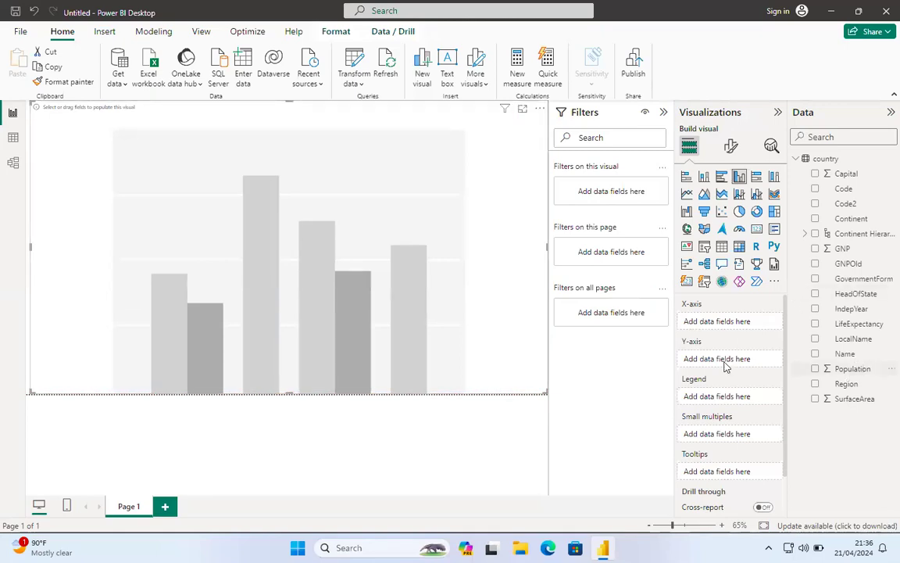
# Plot the count of Name on the new chart's Y-axis and review the levels of the Continent Hierarchy.
pyautogui.moveTo(849, 358); pyautogui.dragTo(698, 364)
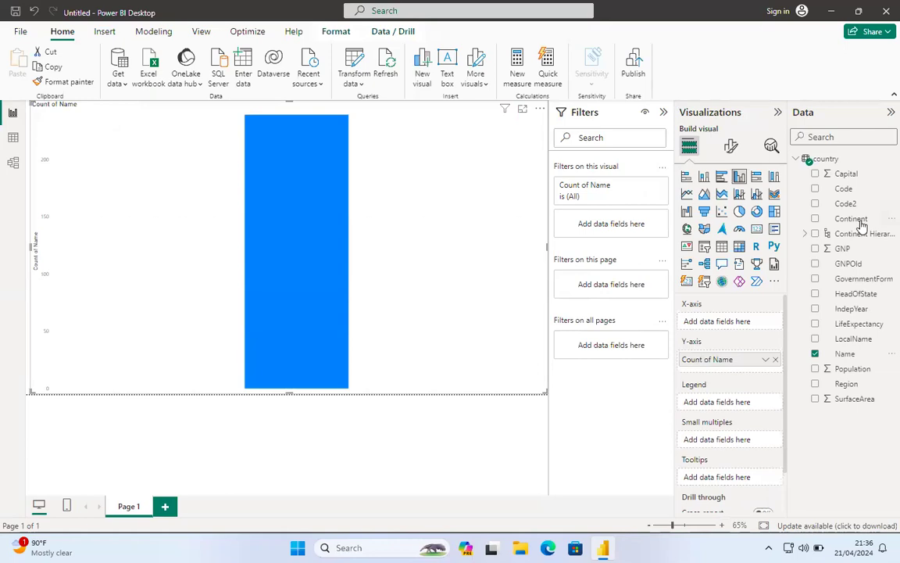
pyautogui.moveTo(851, 219); pyautogui.dragTo(814, 238)
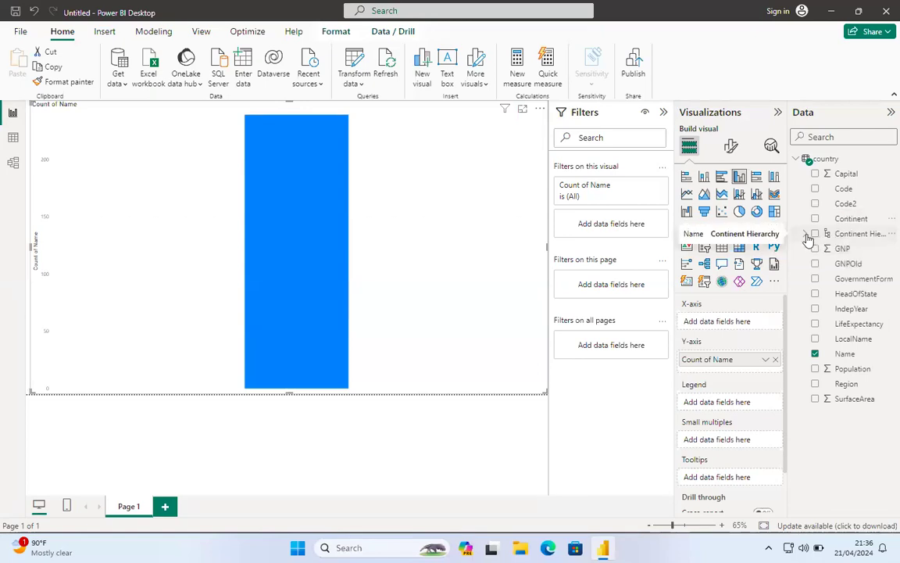
pyautogui.click(807, 235)
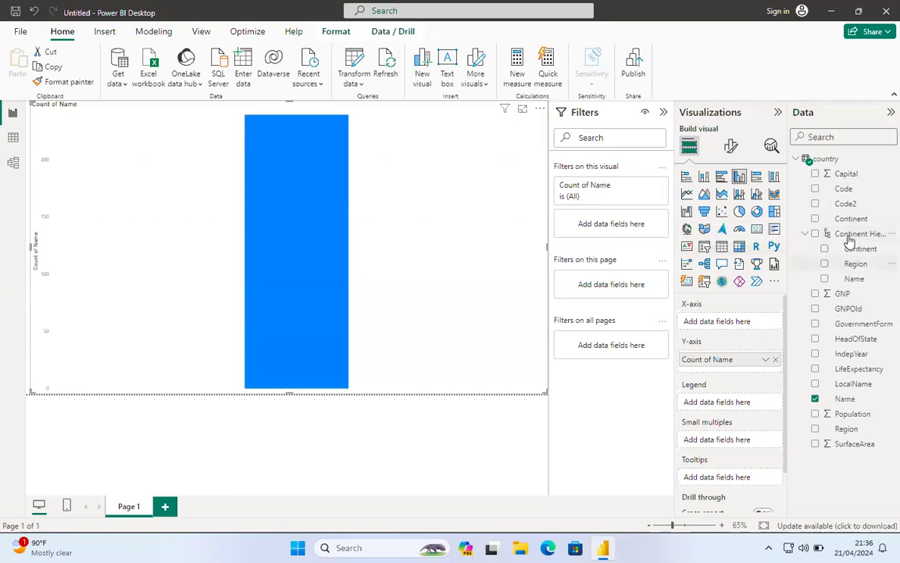
pyautogui.click(806, 234)
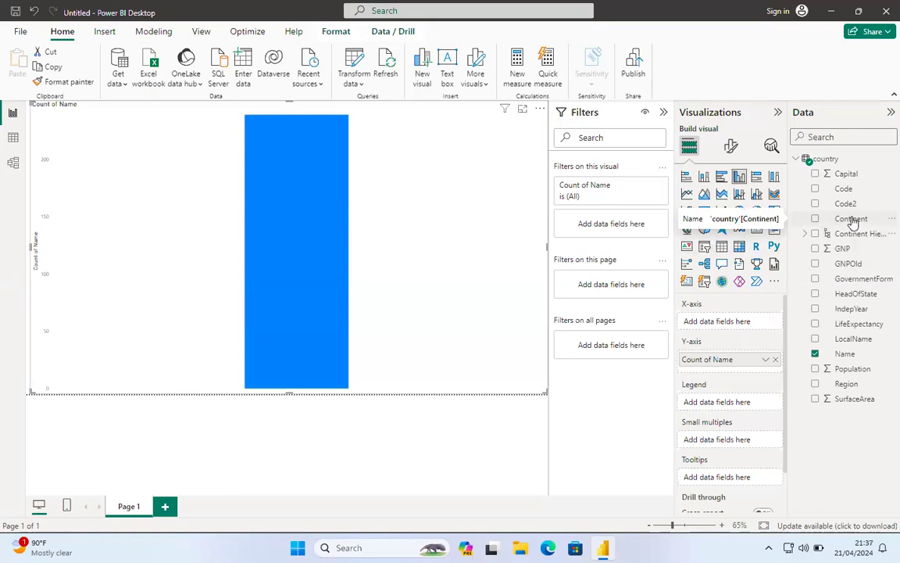
# Add the separate Continent, Region and Name fields to the chart's X-axis in that order.
pyautogui.moveTo(852, 220); pyautogui.dragTo(716, 323)
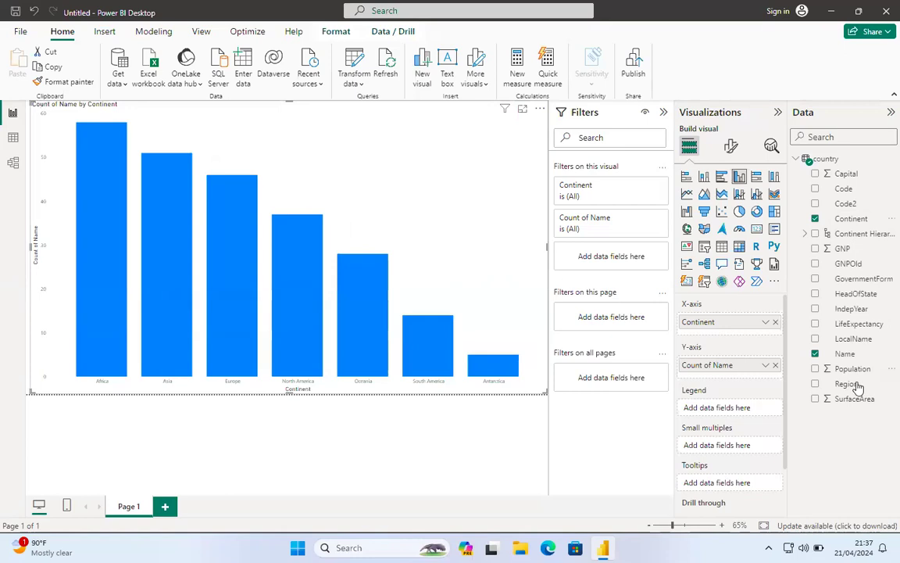
pyautogui.moveTo(847, 383); pyautogui.dragTo(740, 334)
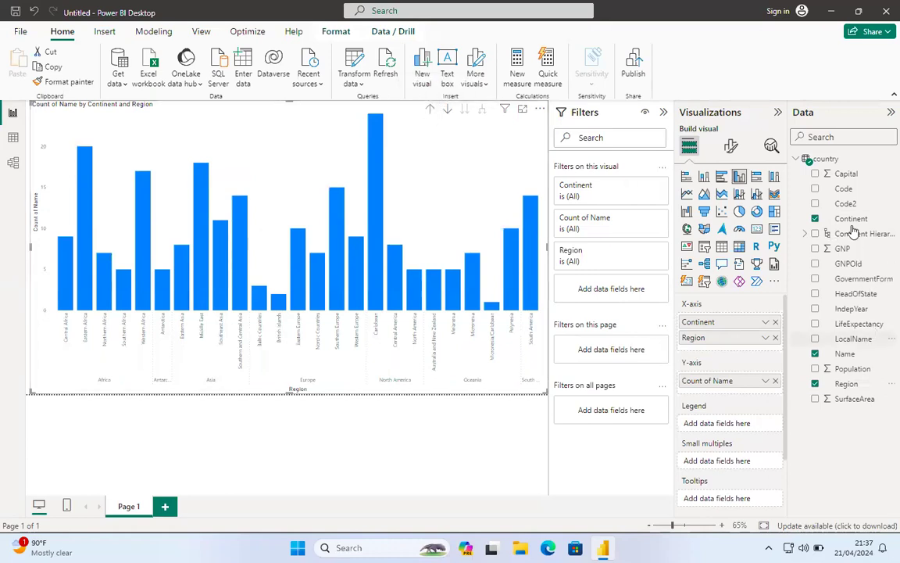
pyautogui.moveTo(848, 354); pyautogui.dragTo(743, 354)
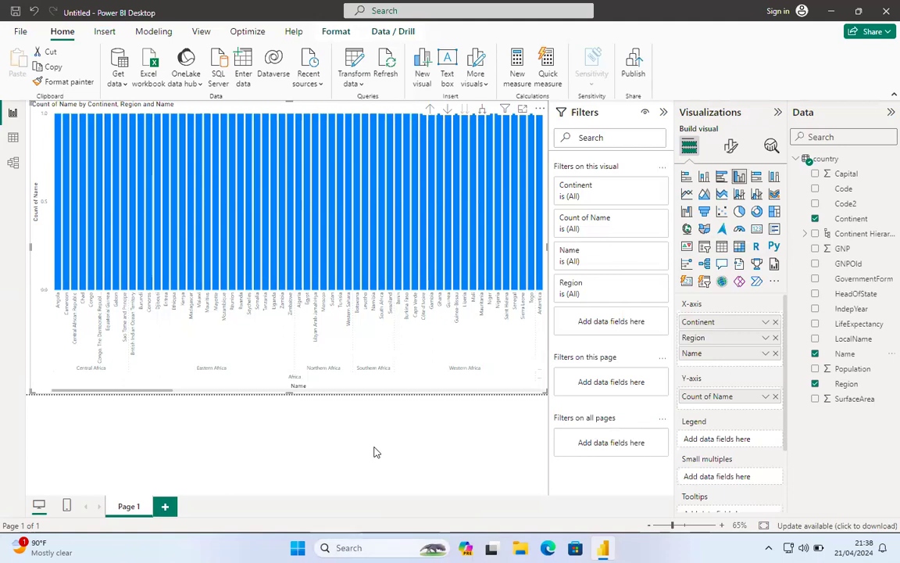
pyautogui.press('XF86AudioRaiseVolume')
pyautogui.press('XF86AudioLowerVolume')
pyautogui.press('XF86AudioLowerVolume')
pyautogui.press('XF86AudioLowerVolume')
pyautogui.press('XF86AudioLowerVolume')
pyautogui.press('XF86AudioLowerVolume')
pyautogui.press('XF86AudioLowerVolume')
pyautogui.press('XF86AudioLowerVolume')
pyautogui.press('XF86AudioLowerVolume')
pyautogui.press('XF86AudioLowerVolume')
pyautogui.press('XF86AudioLowerVolume')
pyautogui.press('XF86AudioLowerVolume')
pyautogui.press('XF86AudioLowerVolume')
pyautogui.press('XF86AudioLowerVolume')
pyautogui.press('XF86AudioLowerVolume')
pyautogui.press('XF86AudioRaiseVolume')
# Remove the column chart from Page 1 and insert a table visual enlarged to about two thirds of the page width.
pyautogui.click(539, 110)
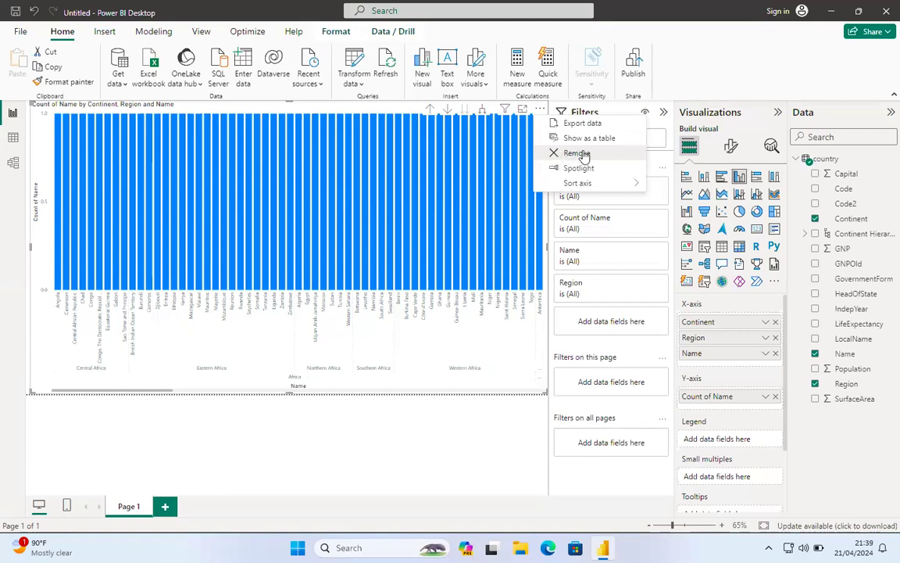
pyautogui.click(577, 153)
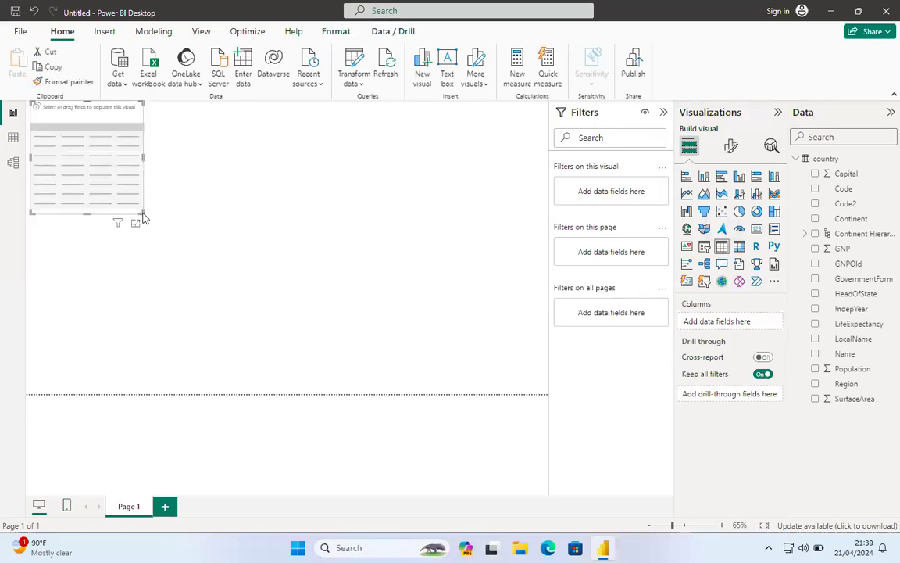
pyautogui.click(179, 289)
pyautogui.moveTo(187, 295); pyautogui.dragTo(386, 392)
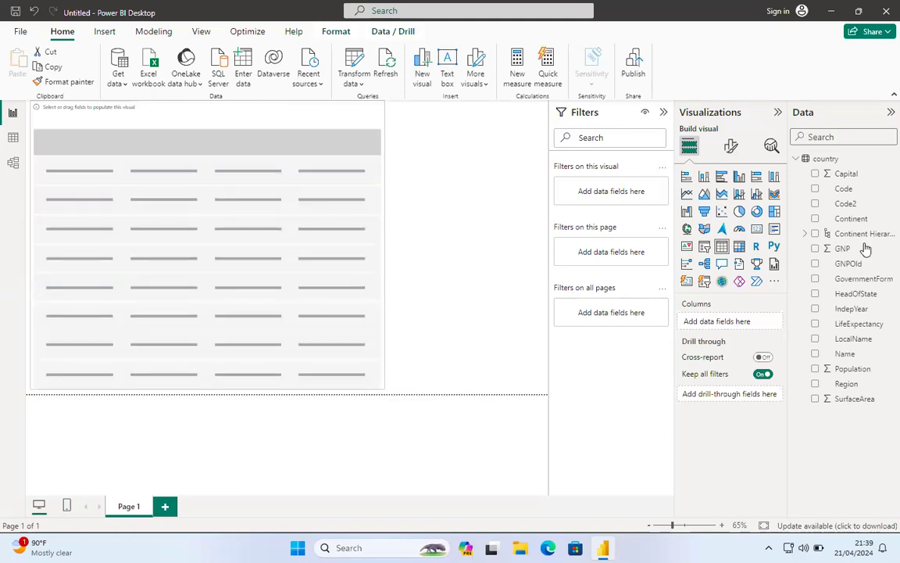
# Add the Continent Hierarchy to the table's columns and look through its rows from Africa to South America.
pyautogui.moveTo(852, 243); pyautogui.dragTo(738, 321)
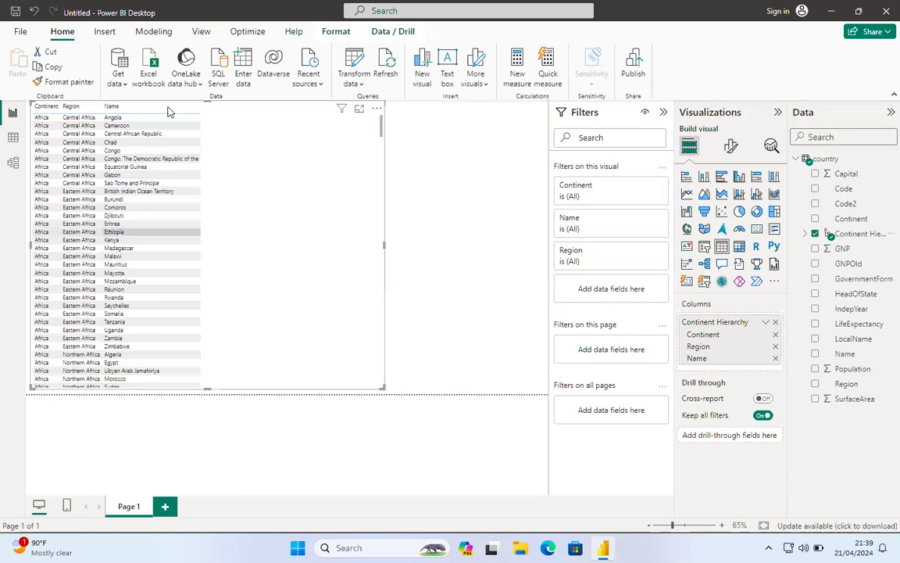
pyautogui.click(149, 174)
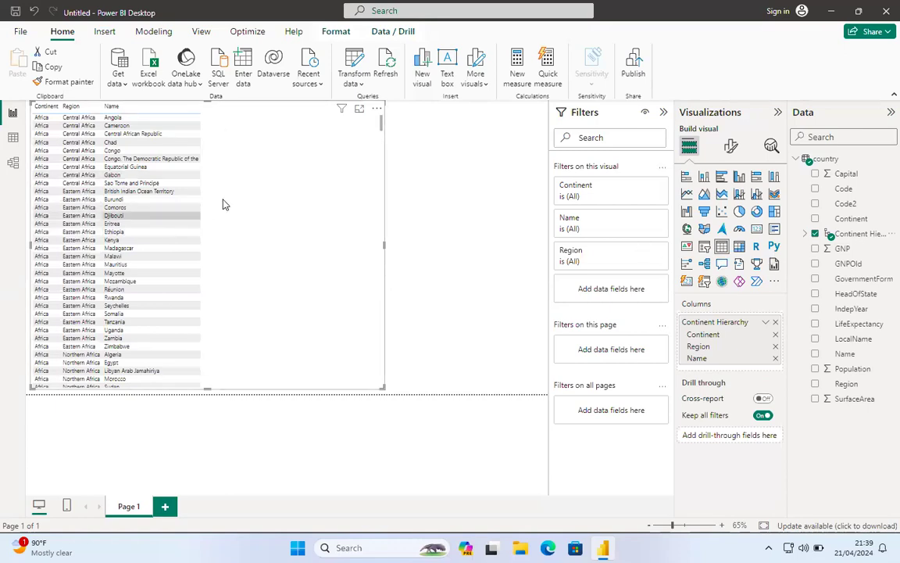
pyautogui.scroll(-5, 311, 271)
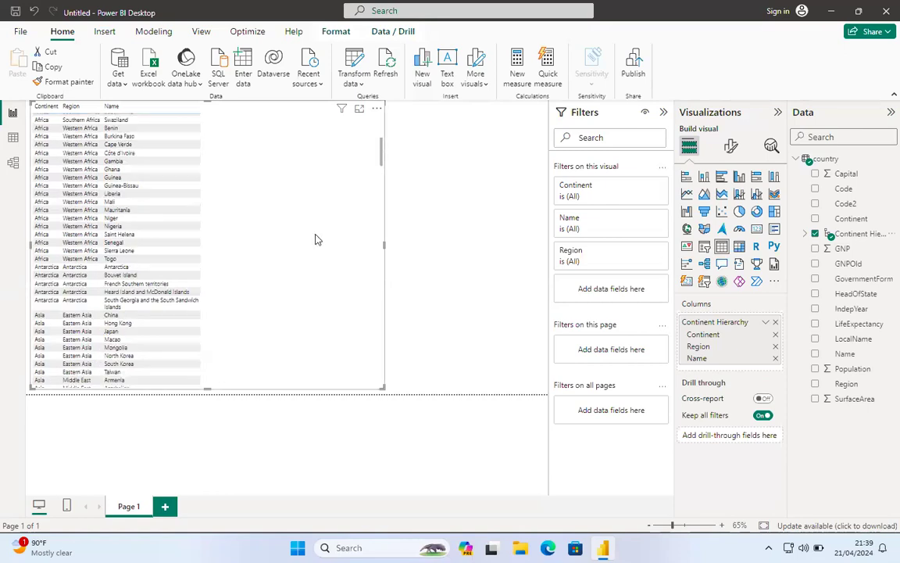
pyautogui.scroll(3, 313, 227)
pyautogui.scroll(-15, 305, 250)
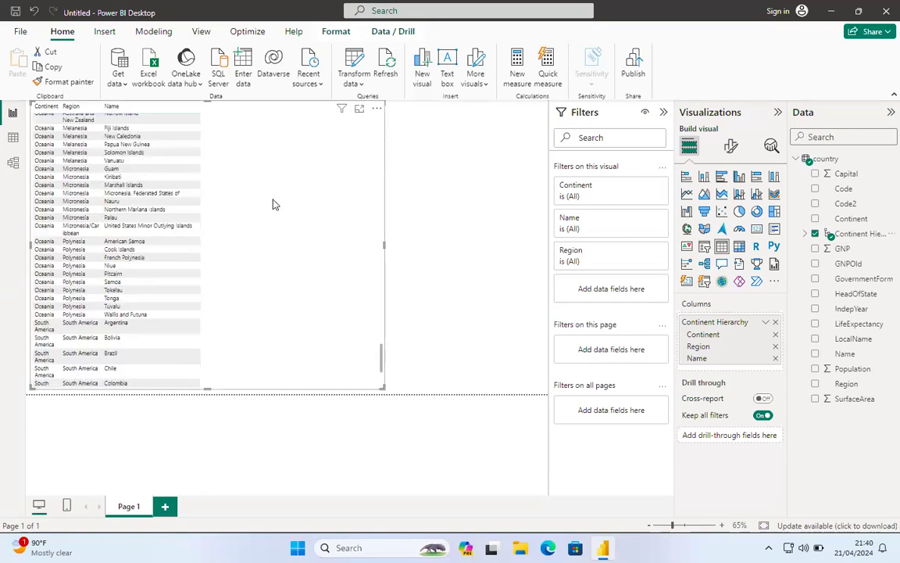
pyautogui.scroll(20, 234, 180)
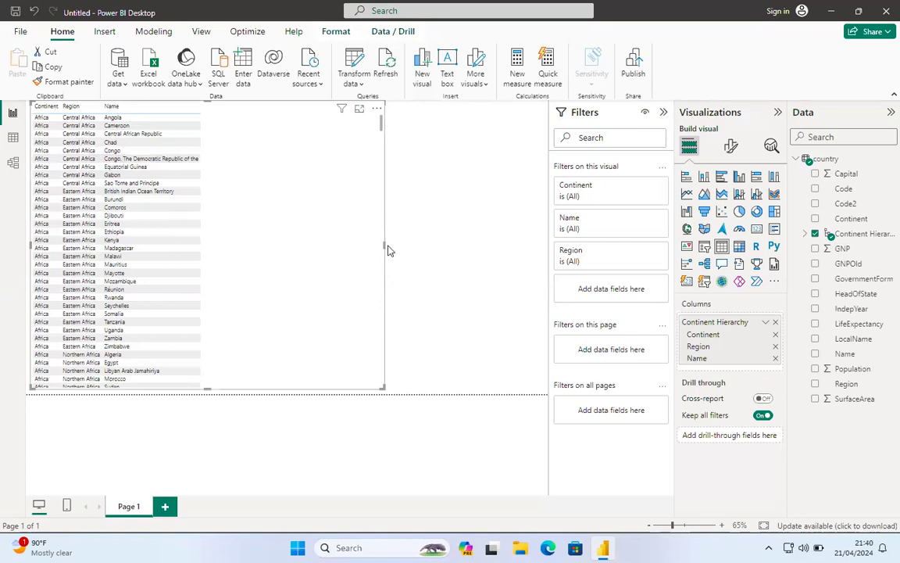
# Narrow the Continent Hierarchy table to fit its columns and remove it from the page.
pyautogui.moveTo(385, 245); pyautogui.dragTo(231, 251)
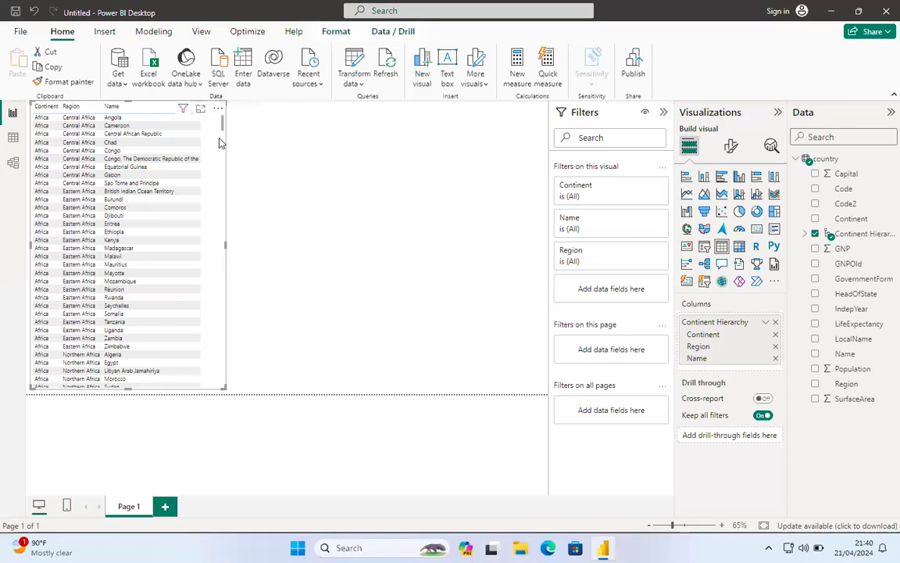
pyautogui.click(219, 108)
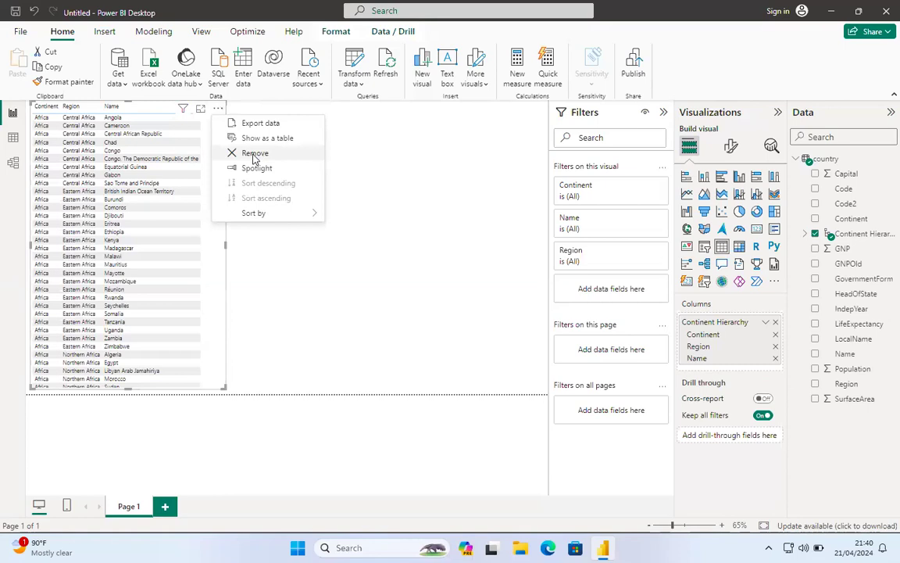
pyautogui.click(254, 153)
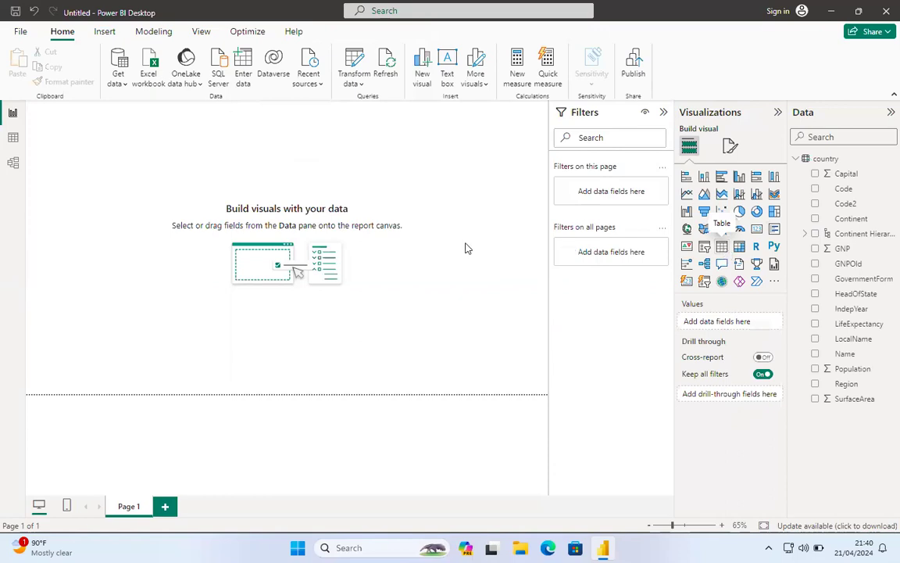
# Insert a new table visual on the empty page with Continent as its only column.
pyautogui.click(724, 244)
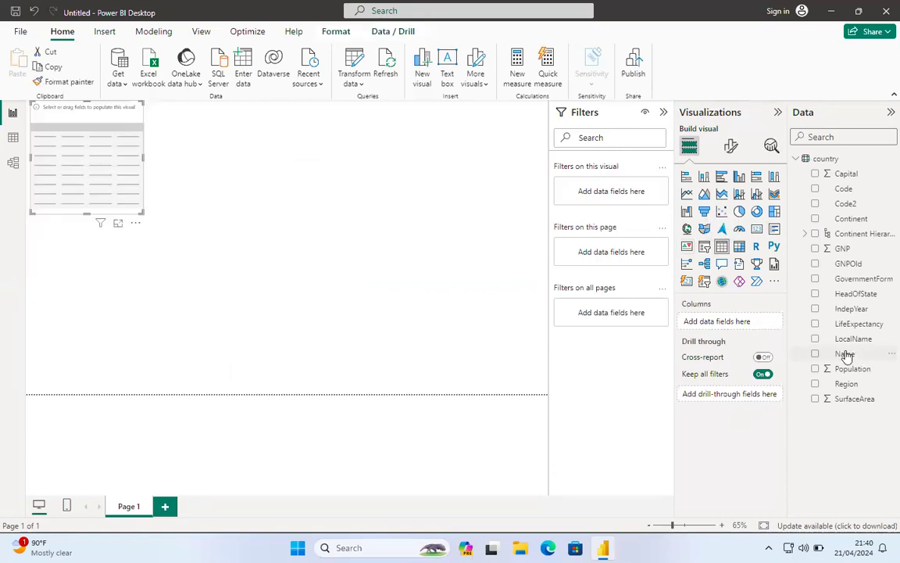
pyautogui.moveTo(846, 357)
pyautogui.mouseDown()
pyautogui.moveTo(727, 323)
pyautogui.moveTo(842, 354)
pyautogui.mouseUp()
pyautogui.moveTo(856, 218); pyautogui.dragTo(733, 319)
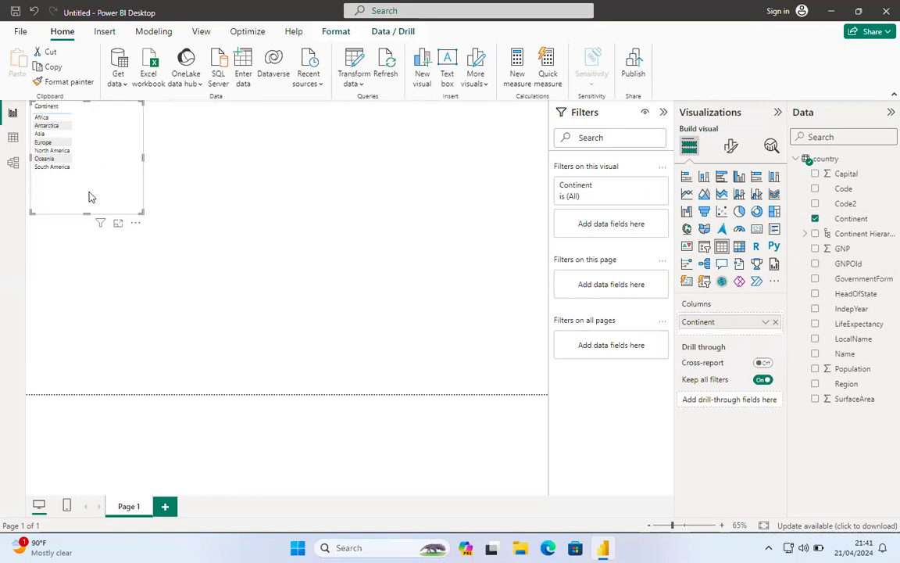
# Add a second table showing Region beside the Continent table and stretch it down to the page's lower edge.
pyautogui.click(266, 199)
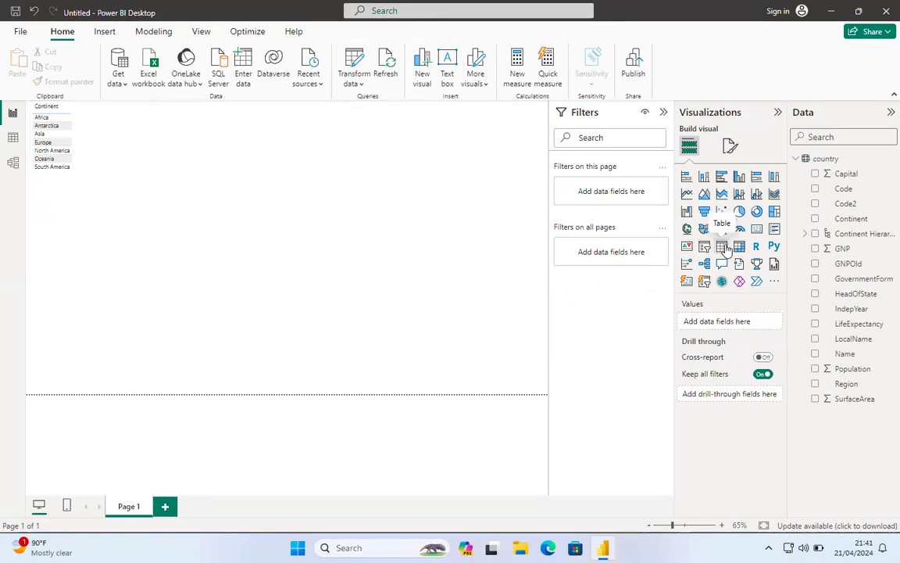
pyautogui.click(723, 247)
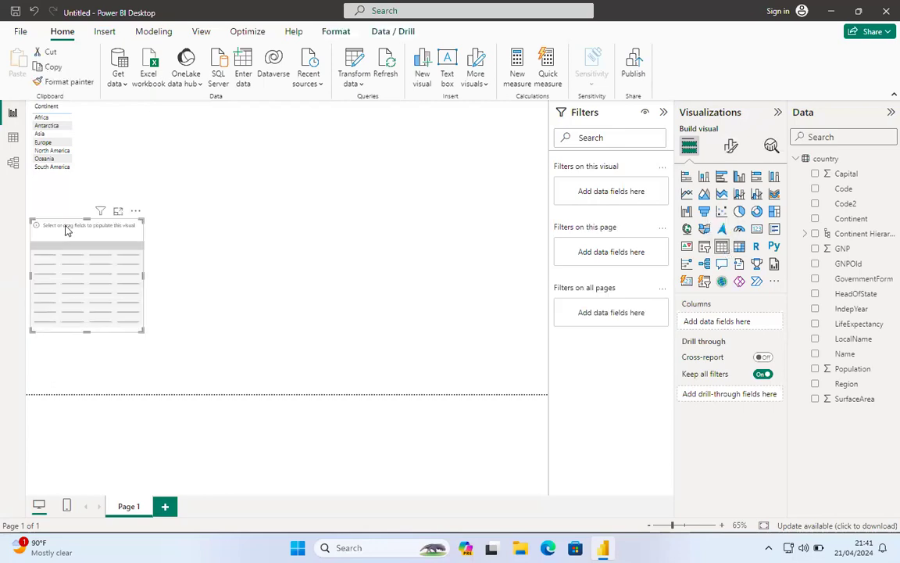
pyautogui.moveTo(174, 122)
pyautogui.mouseDown()
pyautogui.moveTo(178, 110)
pyautogui.moveTo(182, 120)
pyautogui.mouseUp()
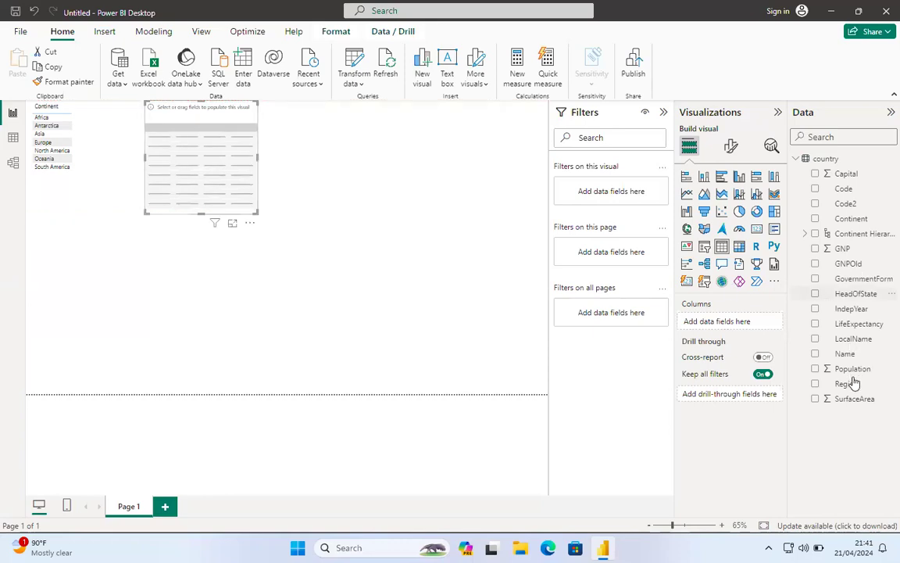
pyautogui.moveTo(850, 387); pyautogui.dragTo(735, 323)
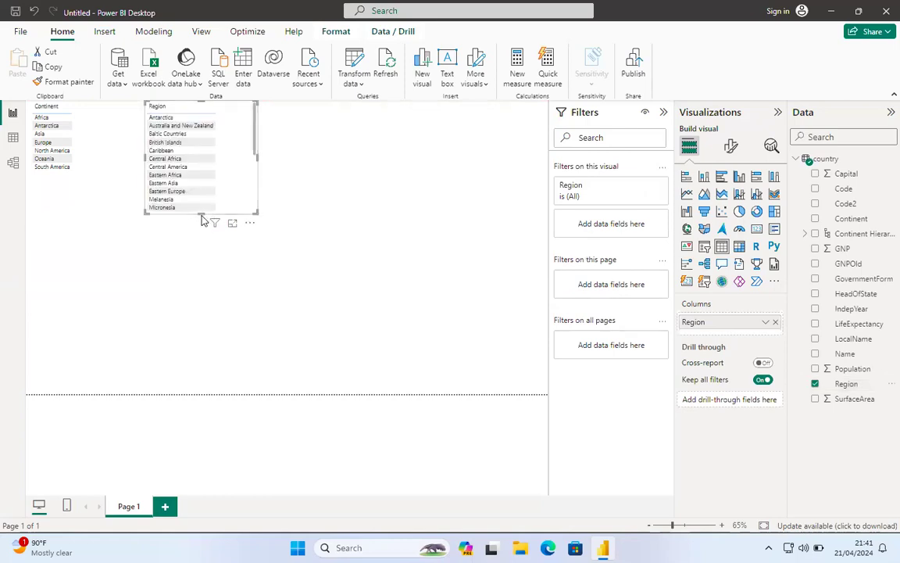
pyautogui.moveTo(200, 246); pyautogui.dragTo(180, 394)
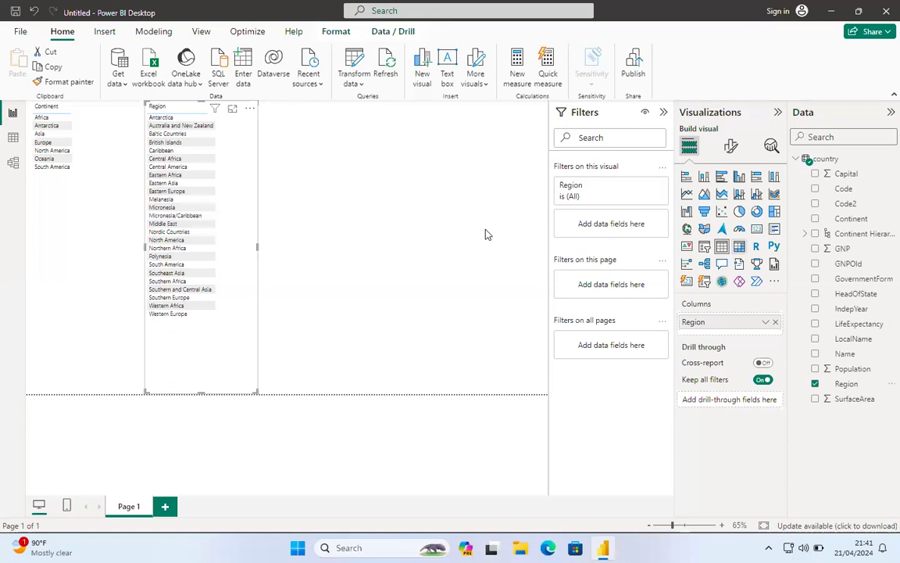
# Add a third table beside the Region table with Name as its only column.
pyautogui.click(434, 225)
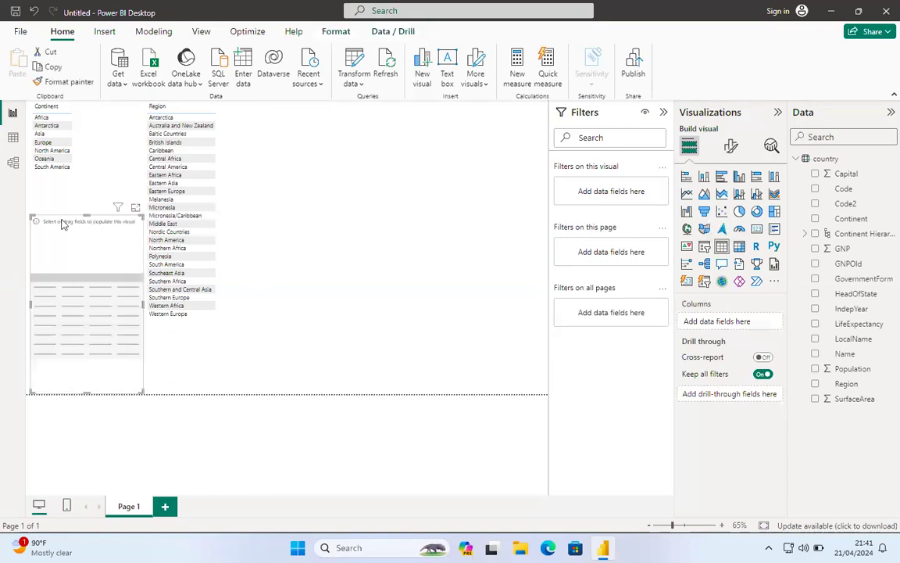
pyautogui.moveTo(299, 165); pyautogui.dragTo(322, 109)
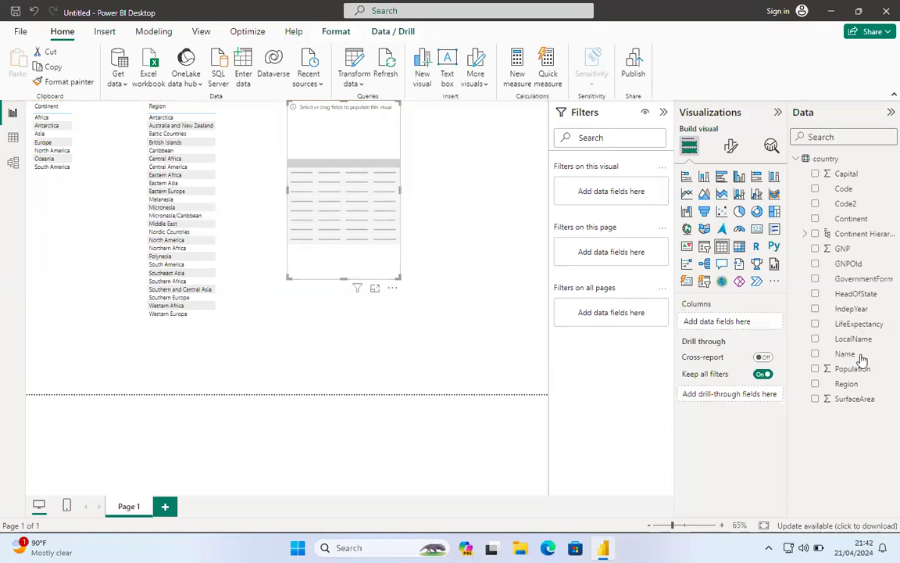
pyautogui.moveTo(856, 355); pyautogui.dragTo(734, 326)
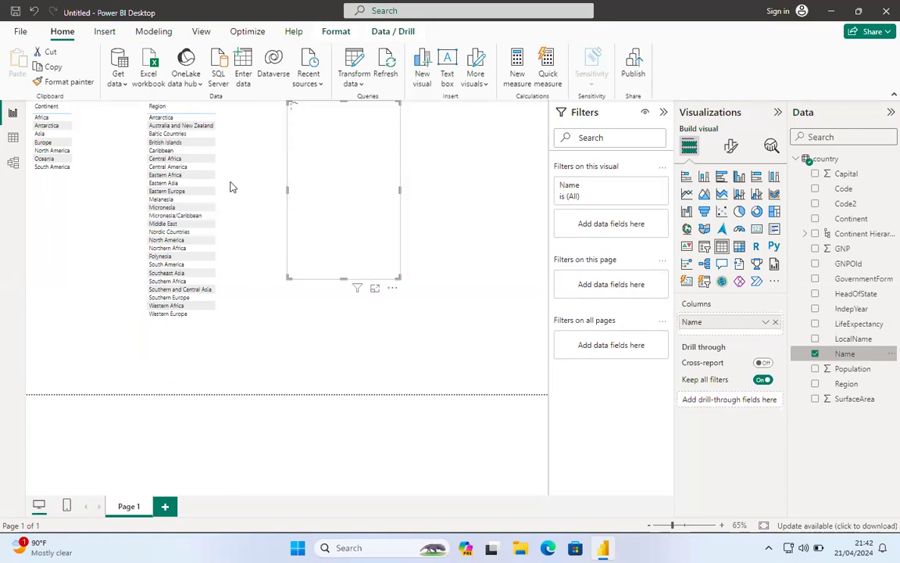
# Cross-filter the tables by selecting Africa in the Continent table, followed by Eastern Africa in the Region table.
pyautogui.click(55, 121)
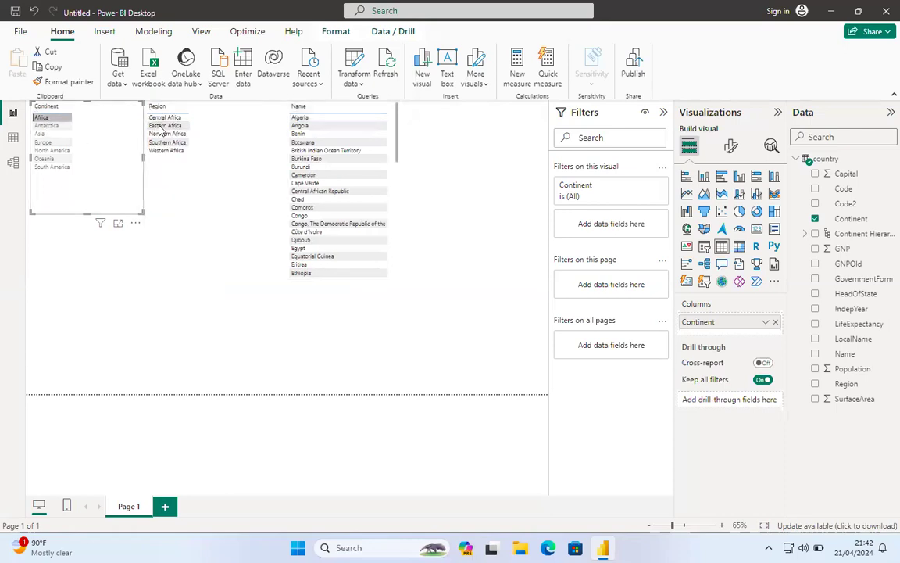
pyautogui.click(160, 126)
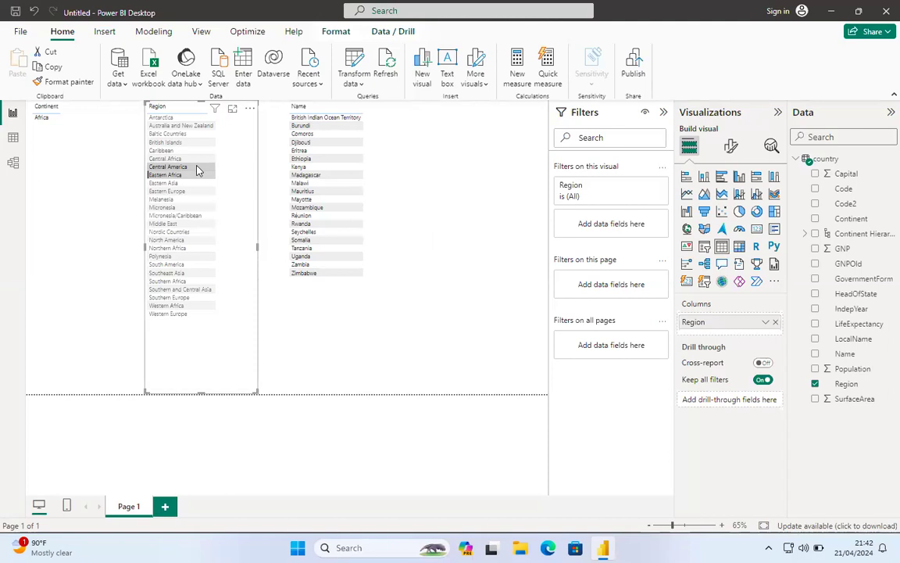
pyautogui.press('XF86AudioMute')
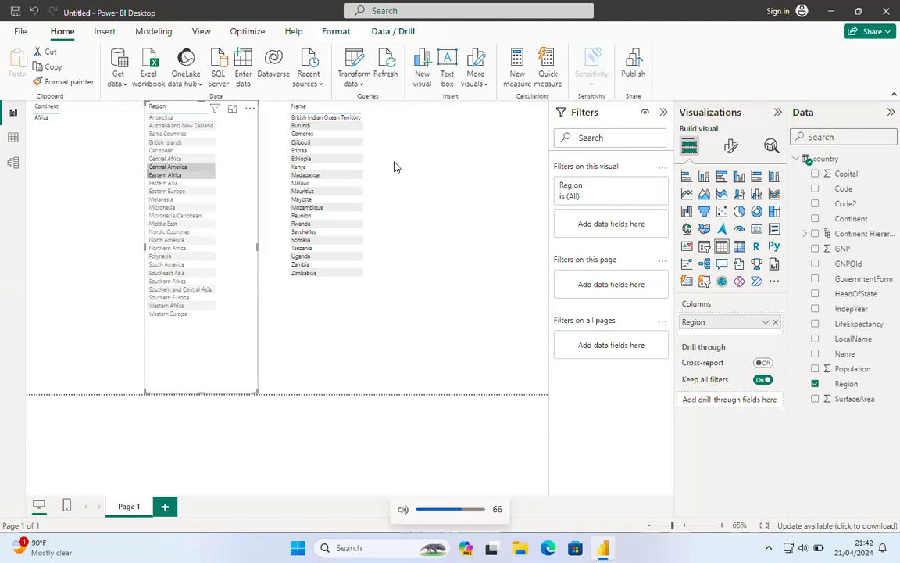
pyautogui.press('XF86AudioMute')
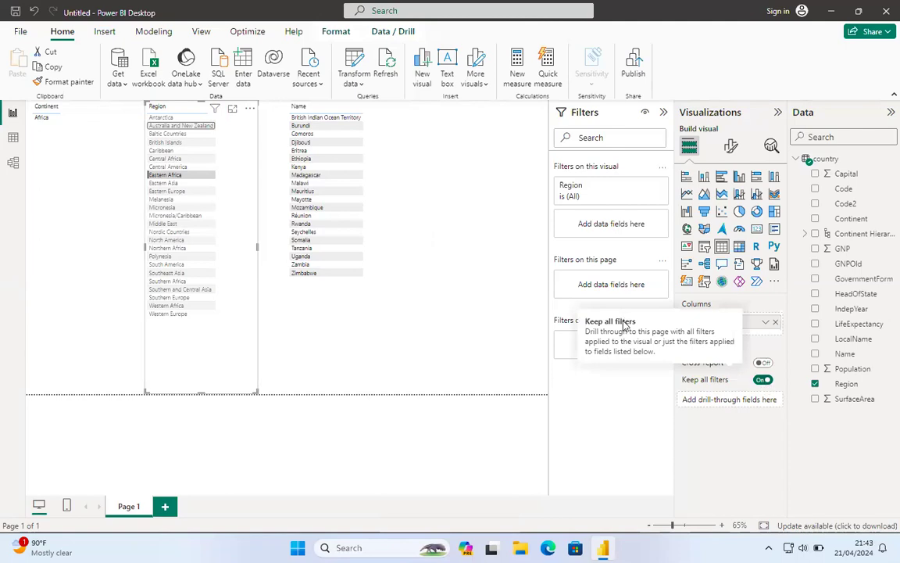
pyautogui.click(328, 176)
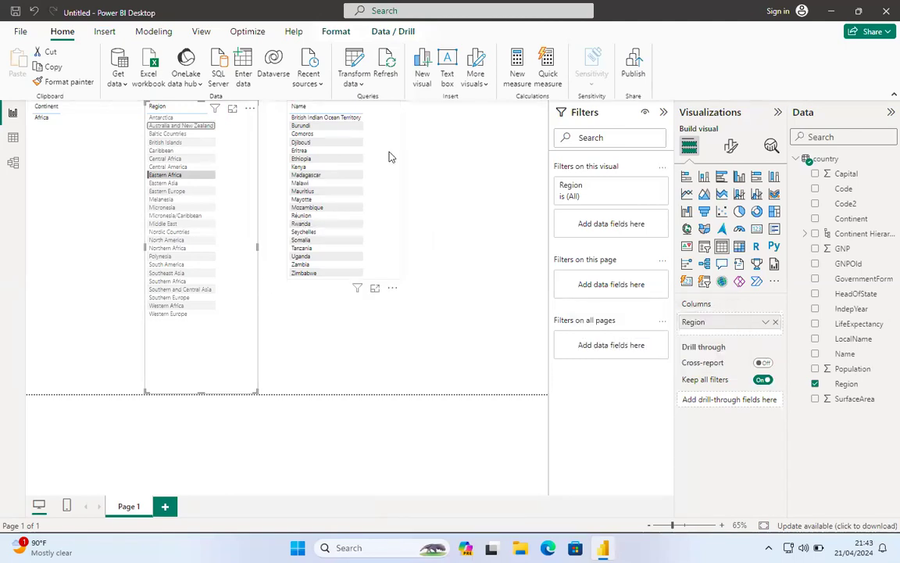
pyautogui.press('XF86AudioLowerVolume')
pyautogui.press('XF86AudioRaiseVolume')
pyautogui.press('XF86AudioLowerVolume')
pyautogui.press('XF86AudioLowerVolume')
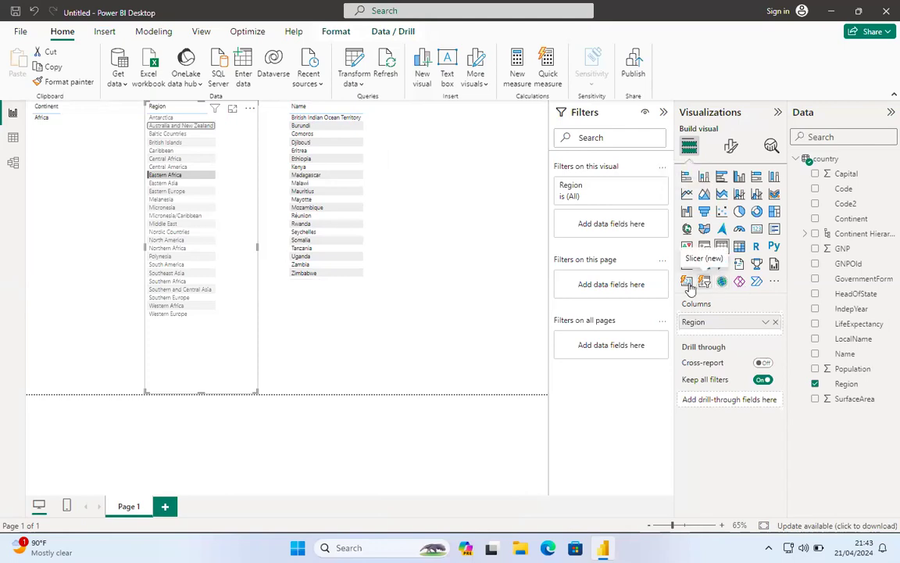
# Select Madagascar in the Name table and convert the Region table to a decomposition tree.
pyautogui.click(775, 284)
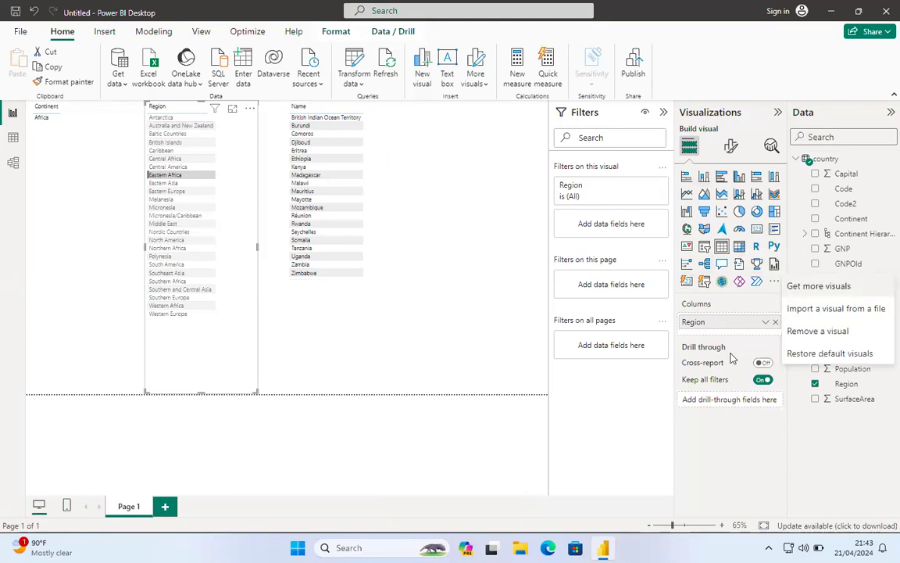
pyautogui.click(705, 264)
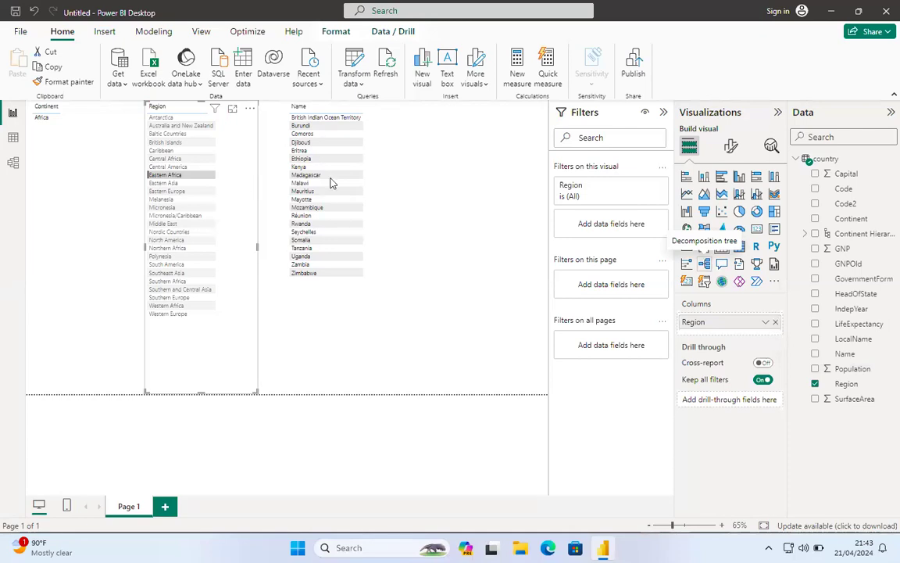
pyautogui.click(330, 113)
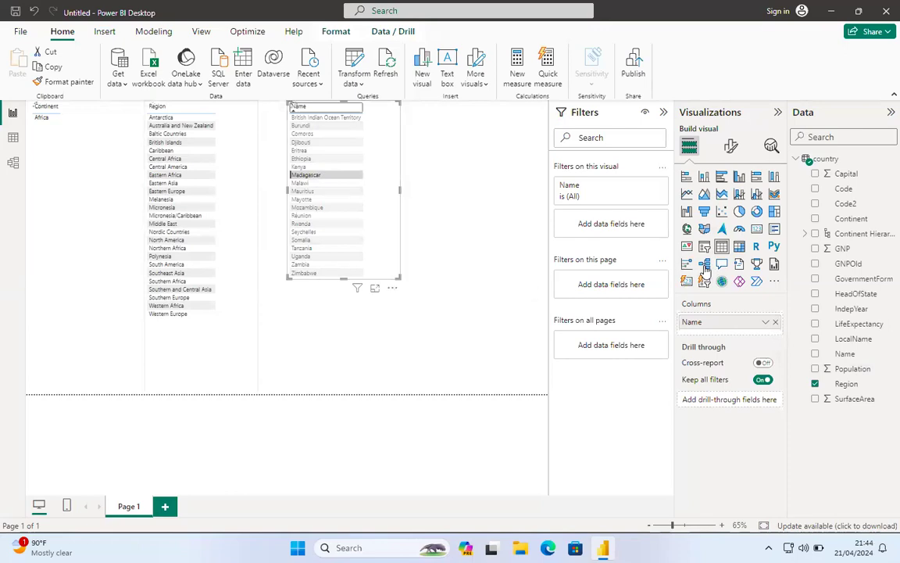
pyautogui.hotkey('ctrl', 'z')
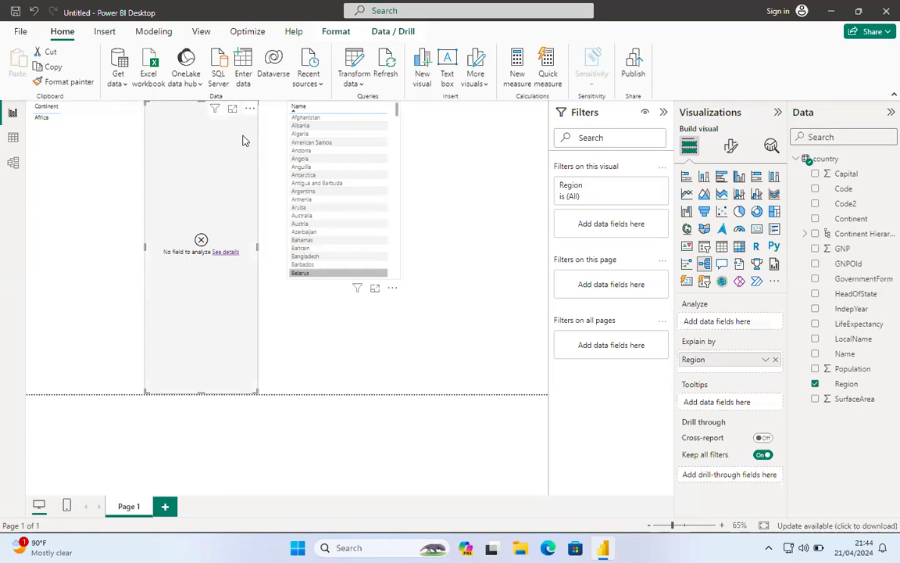
# Remove the Region decomposition tree and the Name table from the page.
pyautogui.click(251, 110)
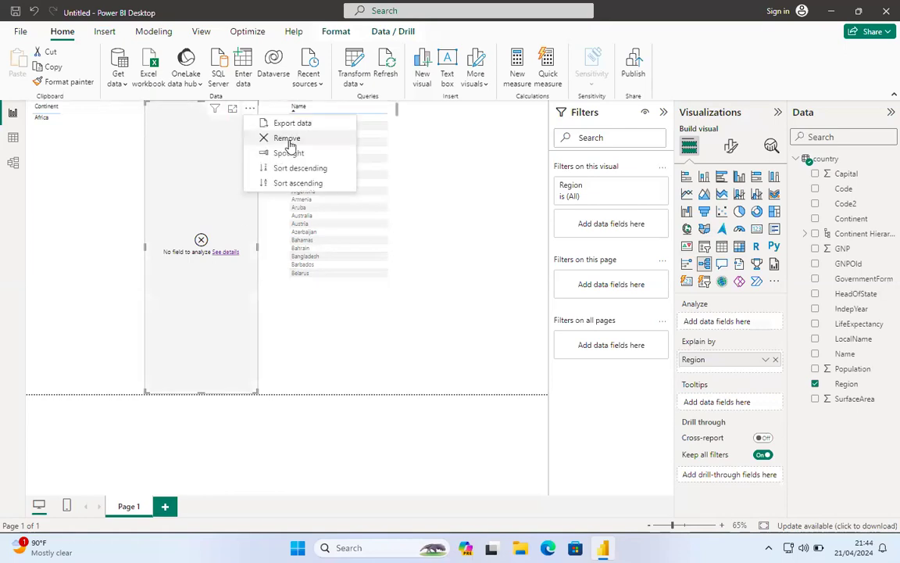
pyautogui.click(289, 140)
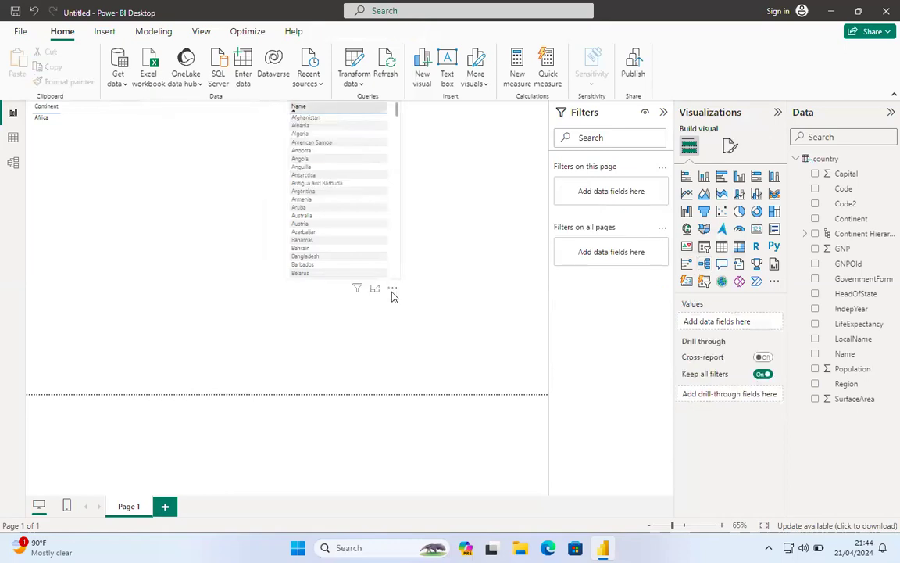
pyautogui.click(393, 290)
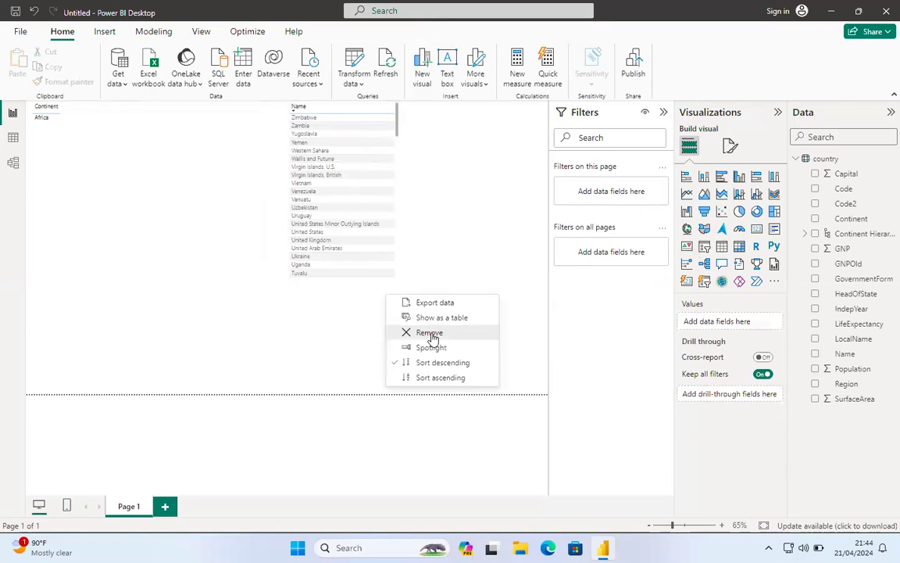
pyautogui.click(429, 333)
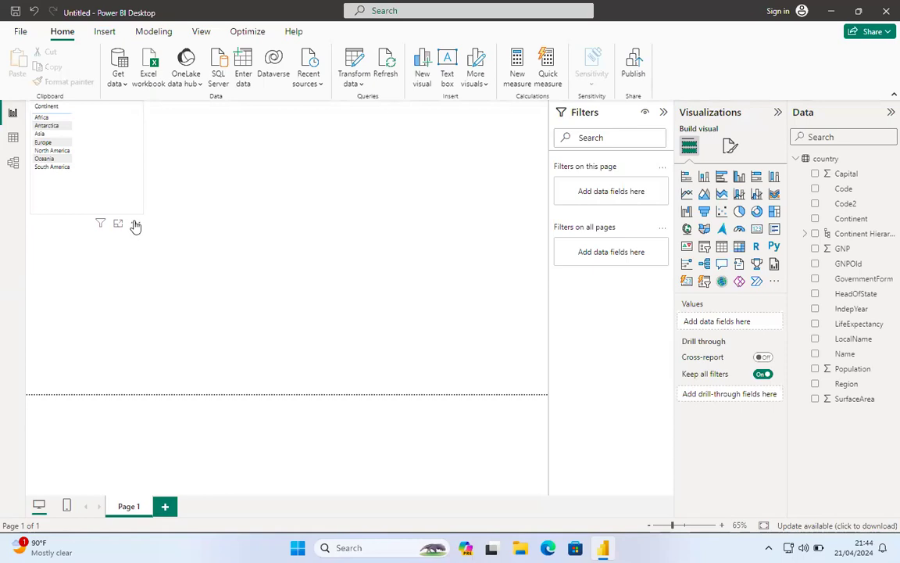
# Remove the Continent table from the report page.
pyautogui.click(135, 226)
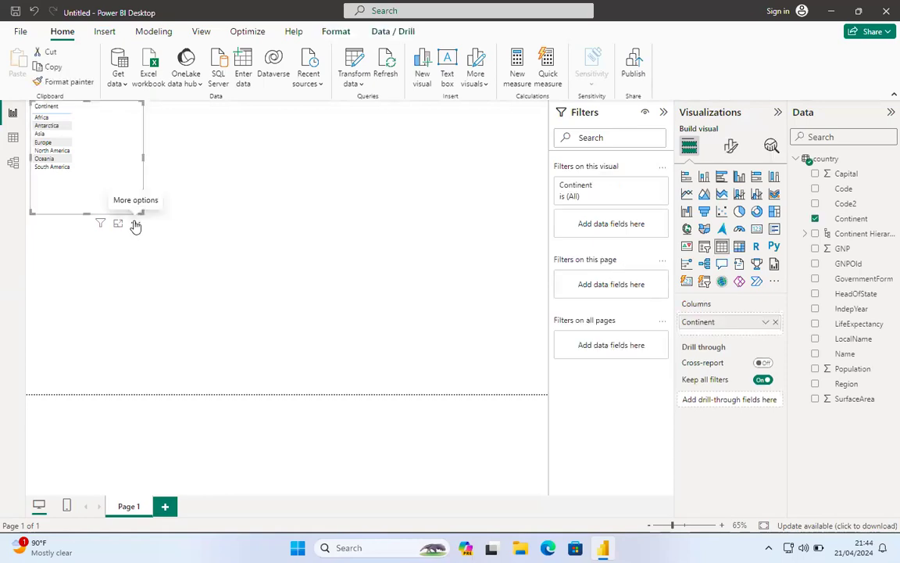
pyautogui.click(135, 226)
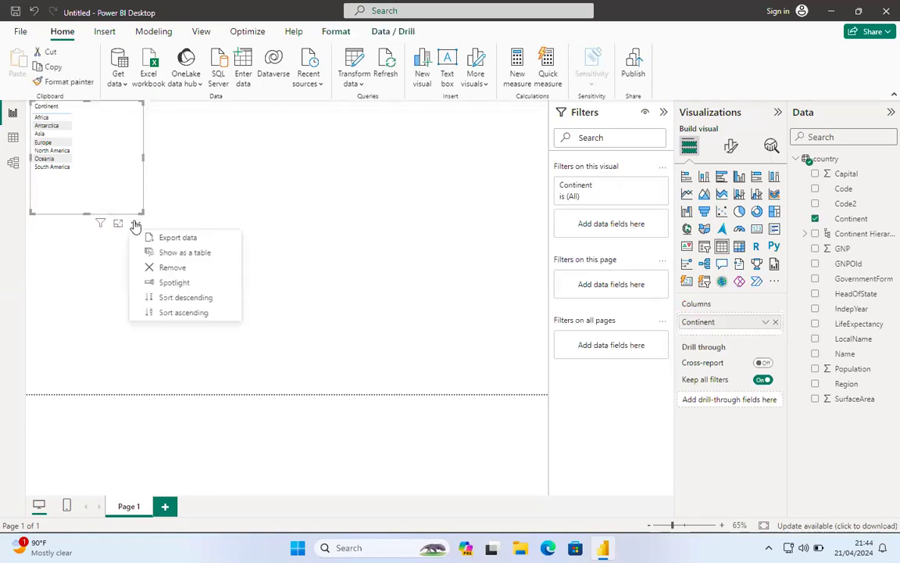
pyautogui.click(172, 268)
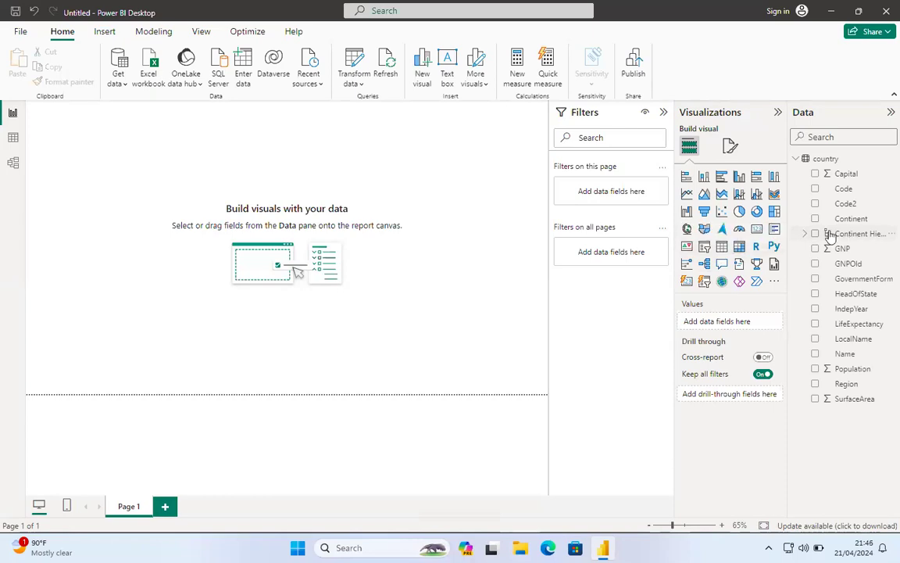
# Add a table with LifeExpectancy as its only column to the empty page and extend it down almost to the page's lower edge.
pyautogui.moveTo(849, 238); pyautogui.dragTo(240, 200)
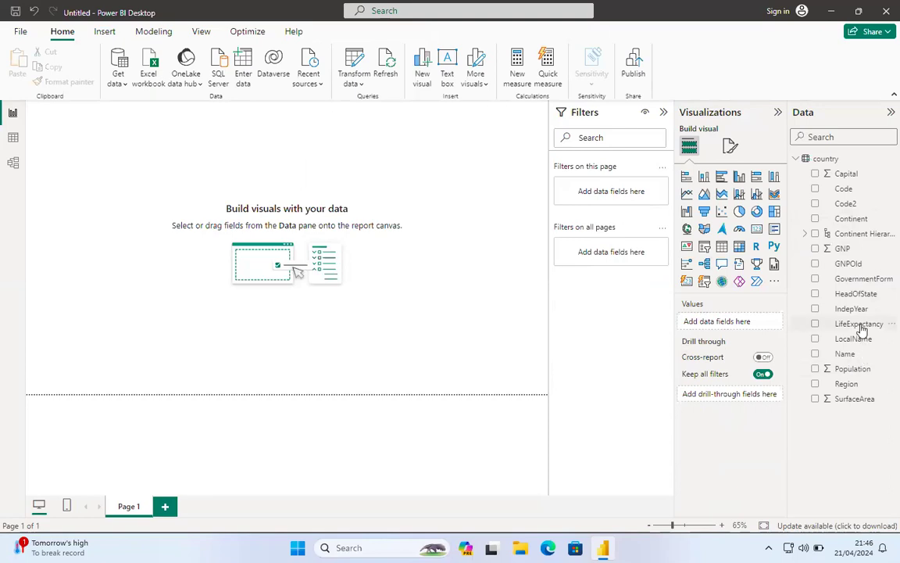
pyautogui.moveTo(862, 328); pyautogui.dragTo(262, 186)
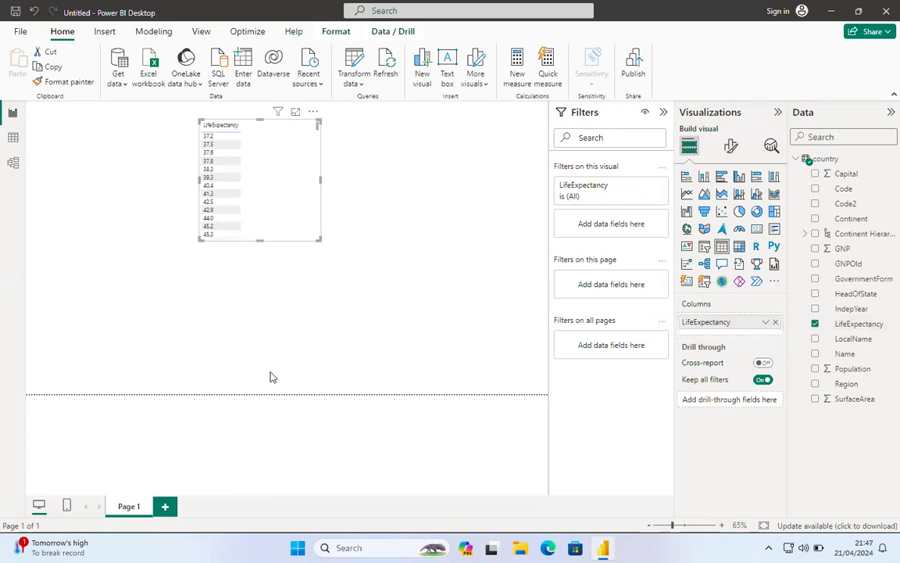
pyautogui.moveTo(260, 240); pyautogui.dragTo(271, 372)
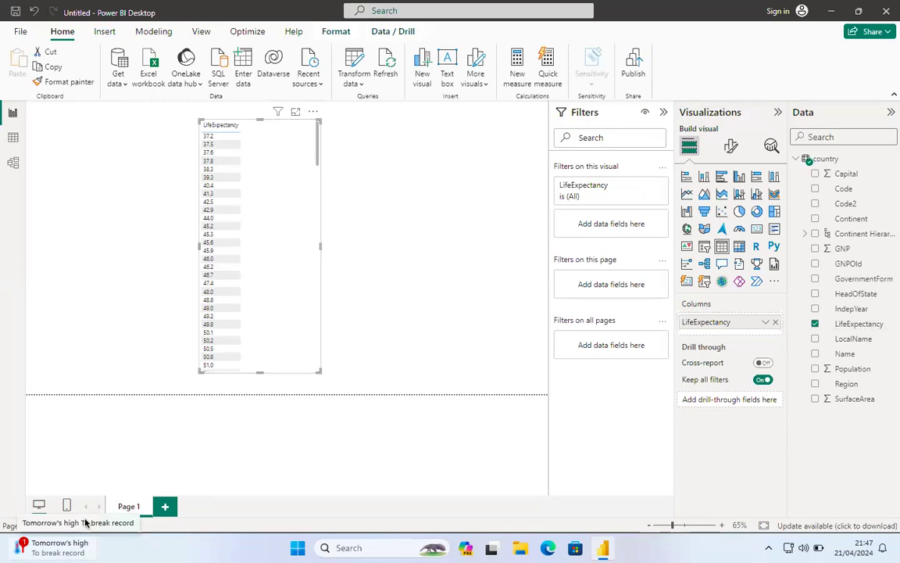
pyautogui.moveTo(85, 523)
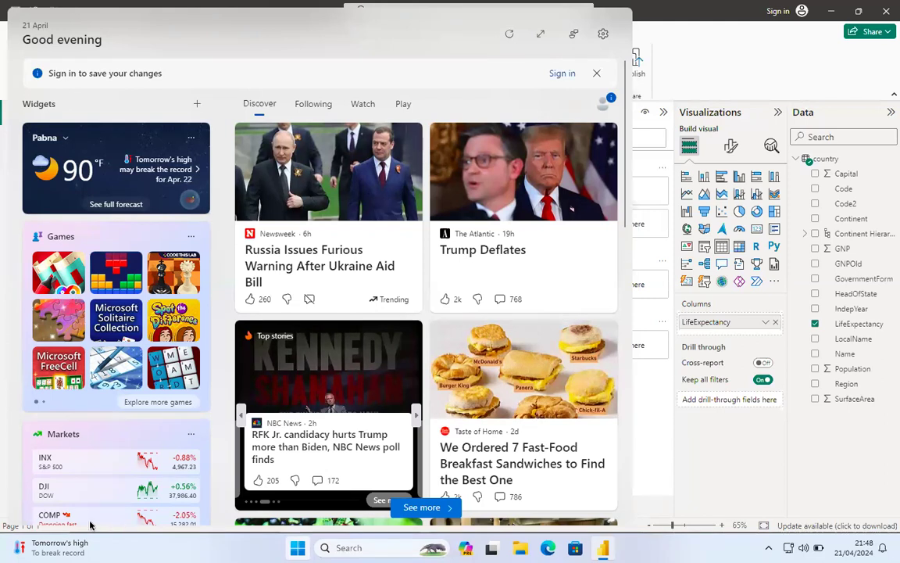
pyautogui.press('super')
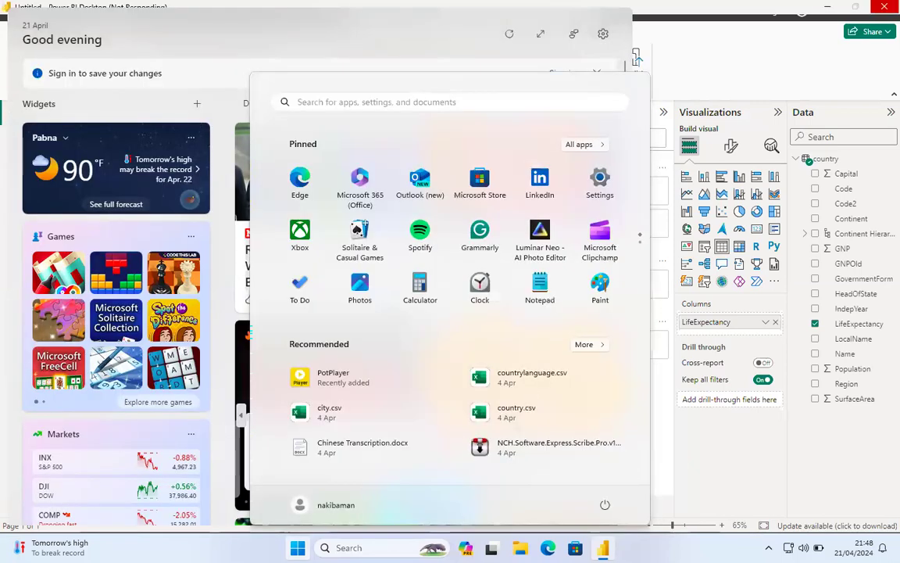
pyautogui.press('super')
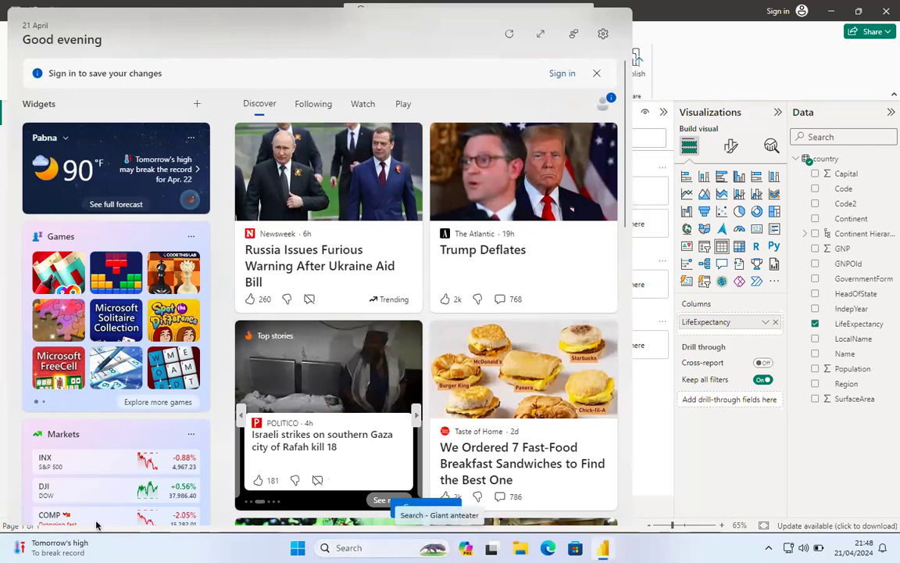
pyautogui.click(570, 448)
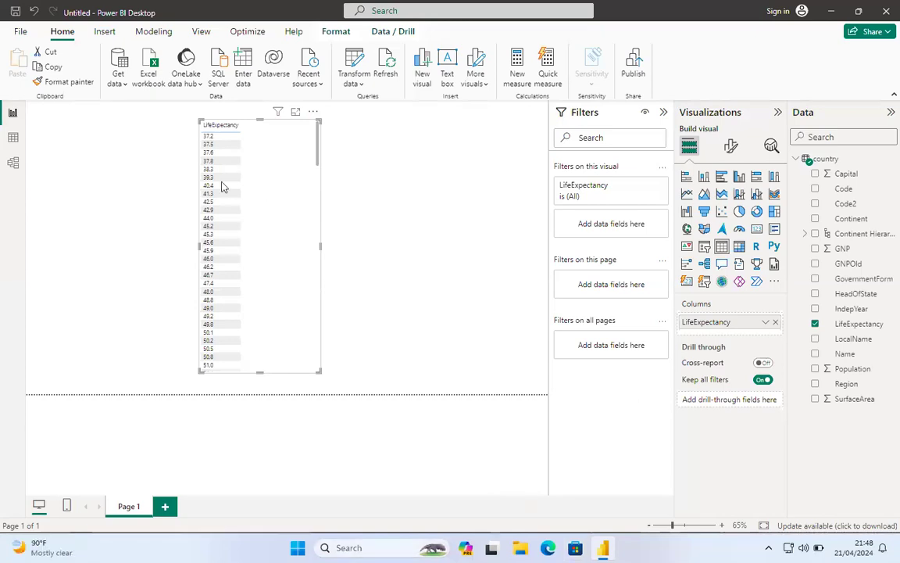
pyautogui.press('XF86AudioRaiseVolume')
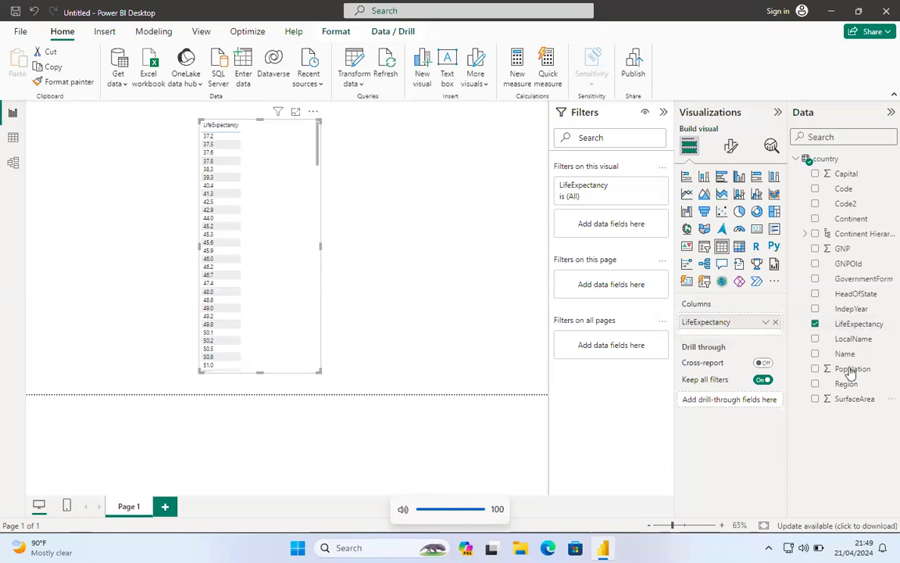
# Add a clustered column chart of Population to the left of the LifeExpectancy table and select the HeadOfState field.
pyautogui.moveTo(764, 381); pyautogui.dragTo(127, 273)
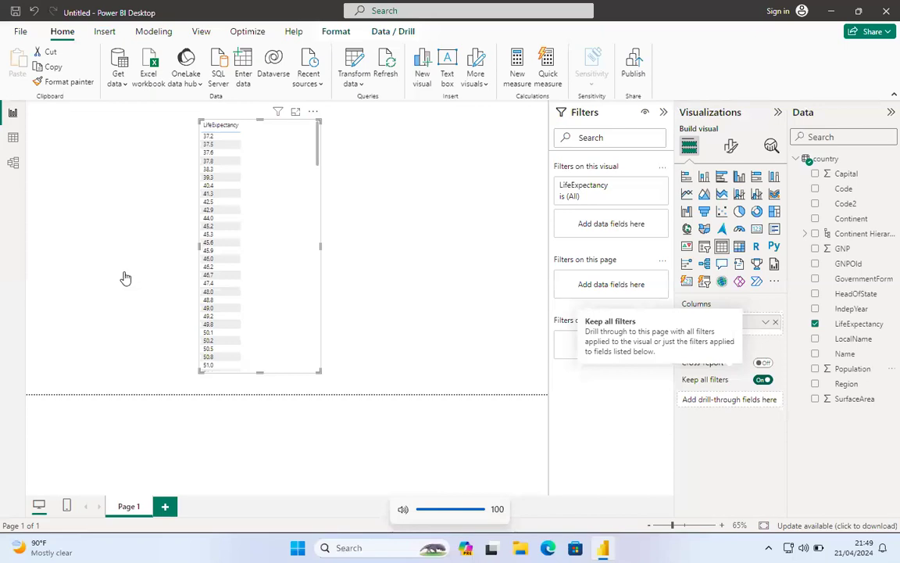
pyautogui.moveTo(853, 368); pyautogui.dragTo(127, 276)
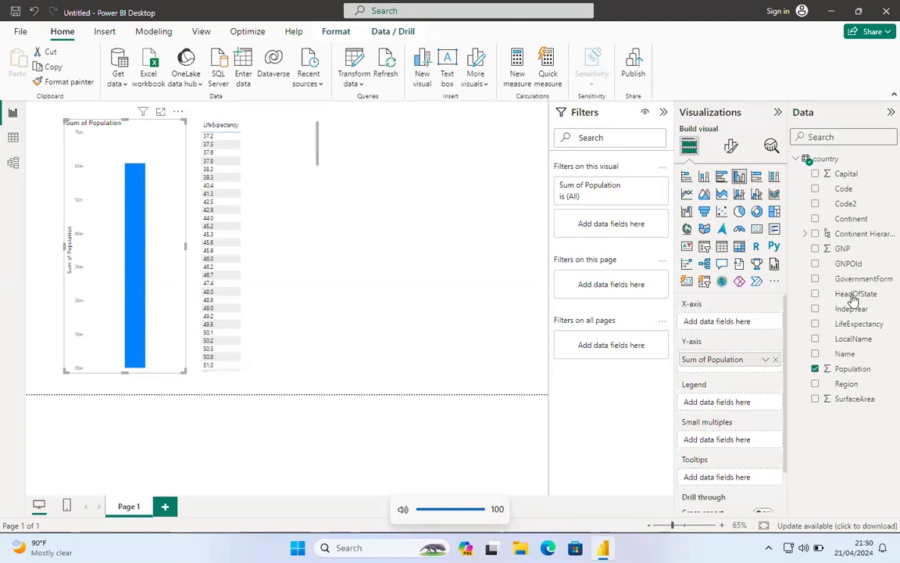
pyautogui.moveTo(854, 297)
pyautogui.mouseDown()
pyautogui.moveTo(818, 367)
pyautogui.moveTo(670, 396)
pyautogui.moveTo(536, 370)
pyautogui.moveTo(486, 279)
pyautogui.moveTo(531, 279)
pyautogui.moveTo(490, 287)
pyautogui.moveTo(686, 299)
pyautogui.moveTo(784, 277)
pyautogui.moveTo(865, 301)
pyautogui.mouseUp()
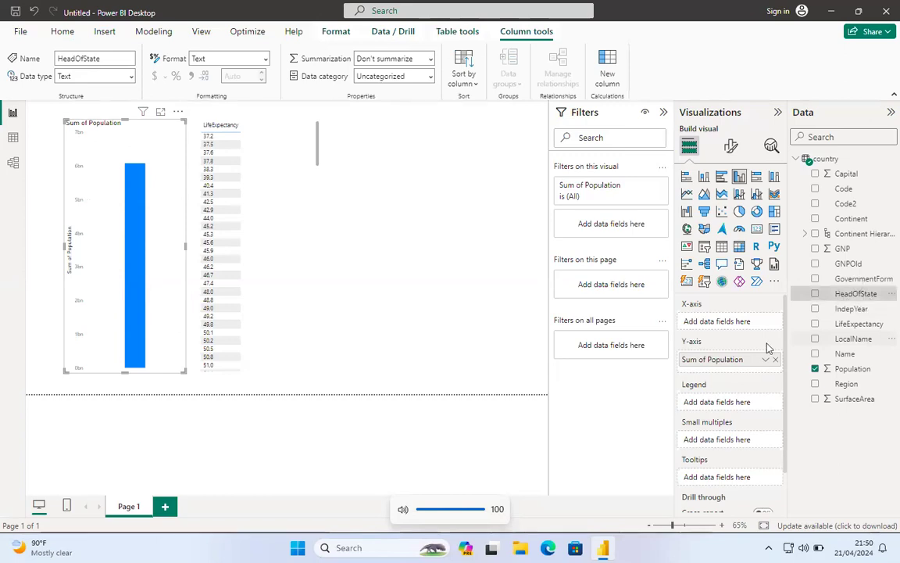